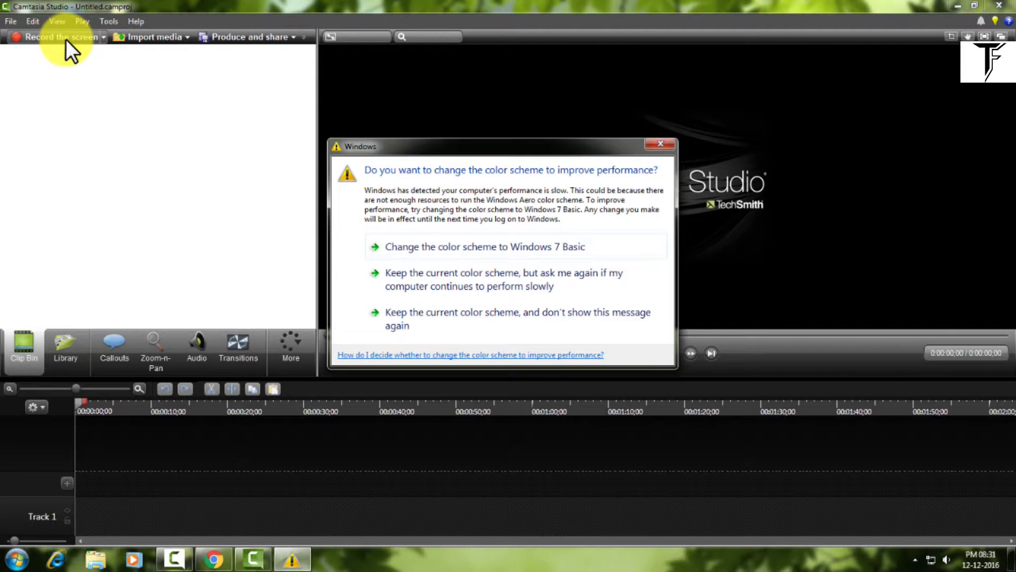
Dismiss the Windows color scheme prompt and import the Outro 3 video from the Desktop into the Clip Bin
left_click(661, 145)
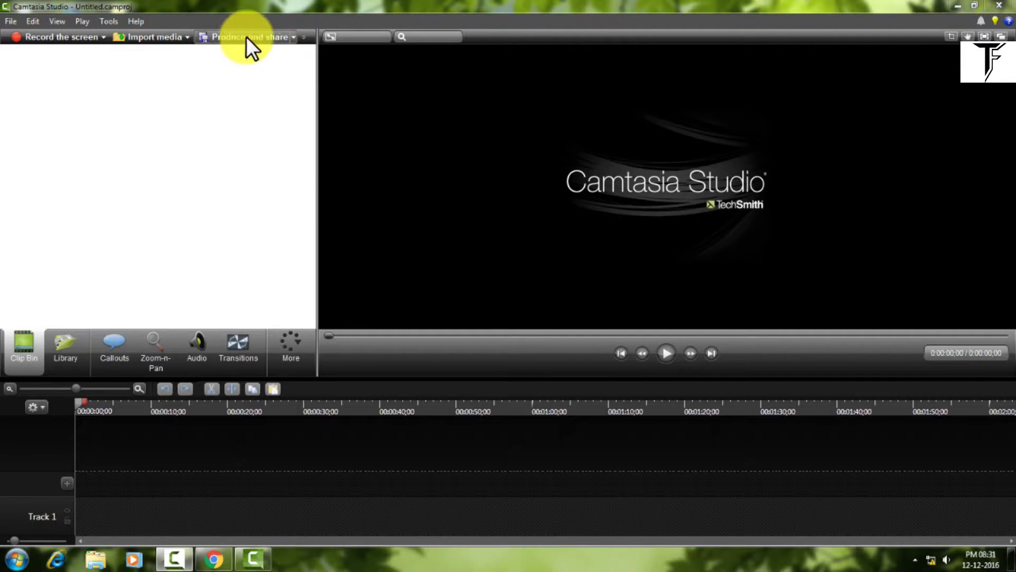
left_click(170, 39)
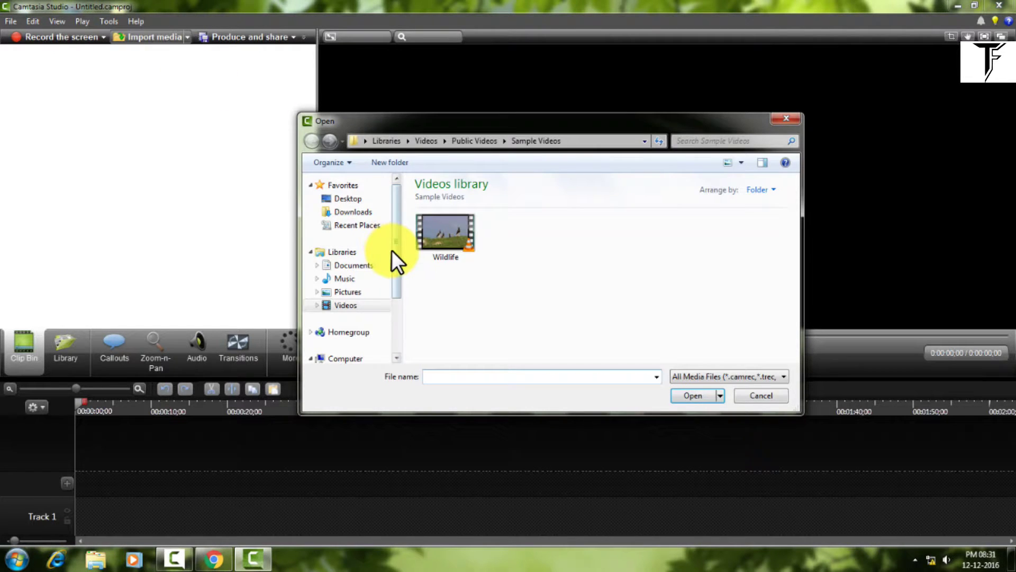
left_click(353, 200)
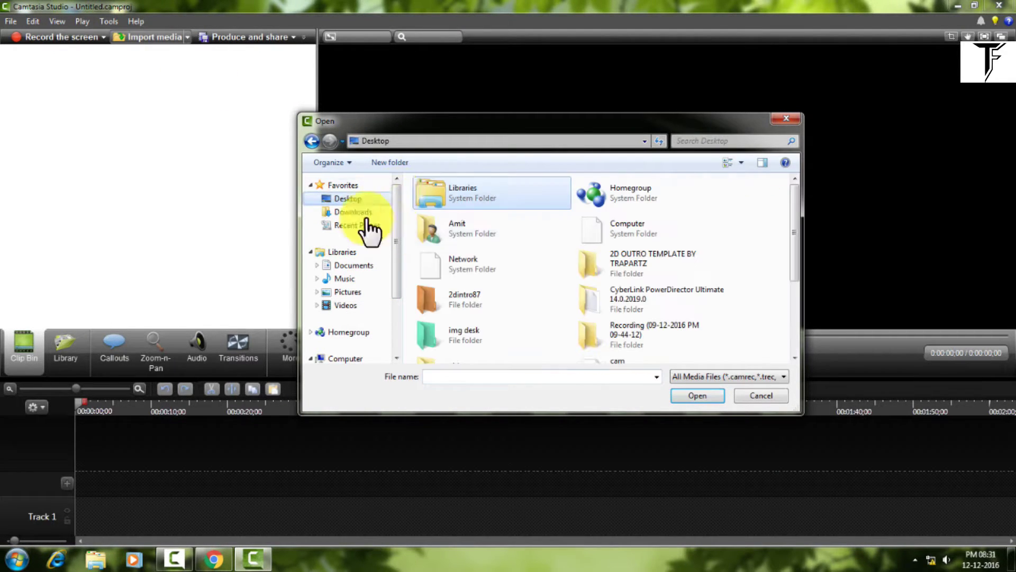
scroll(788, 264, "down", 4)
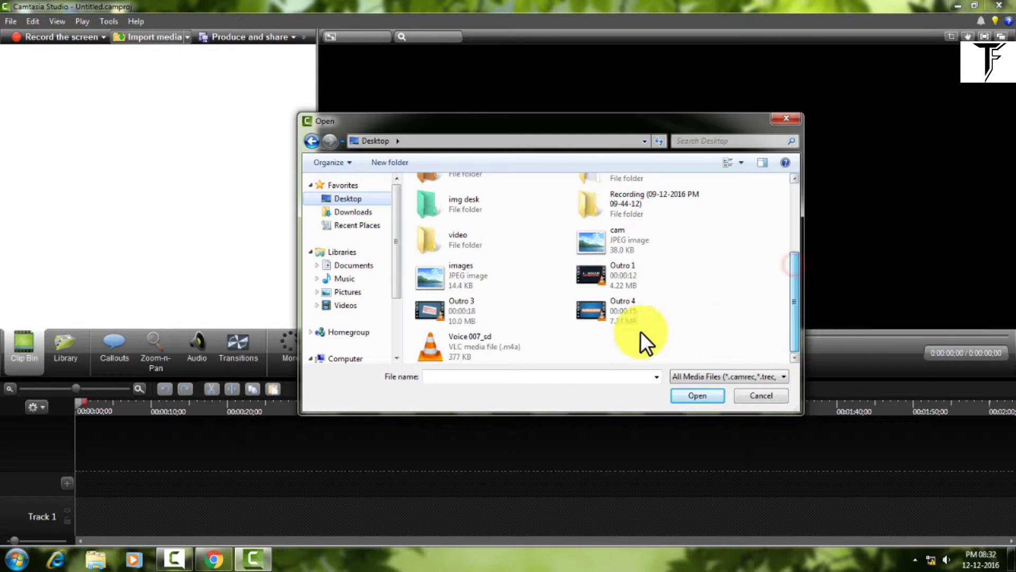
left_click(474, 310)
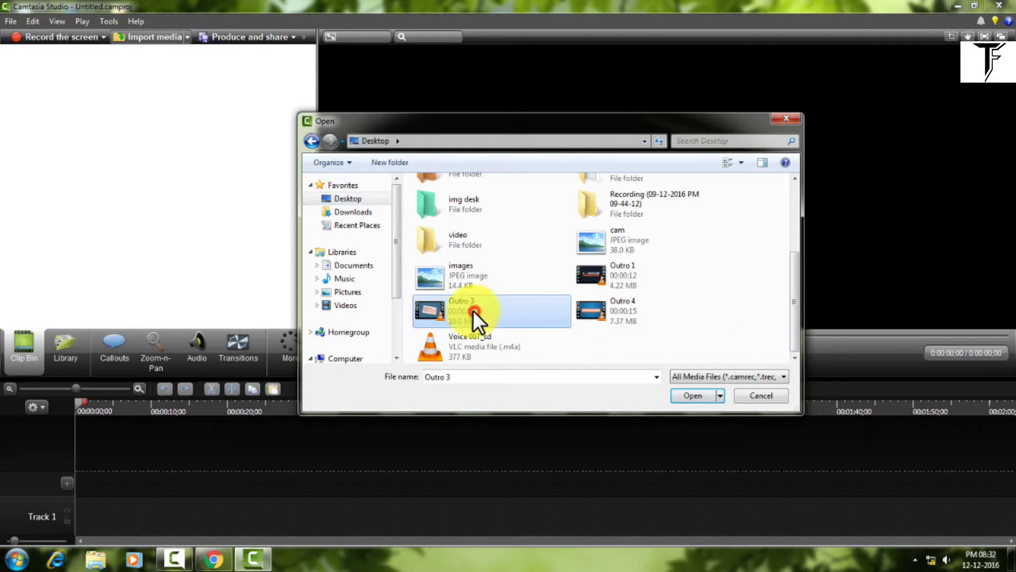
left_click(699, 398)
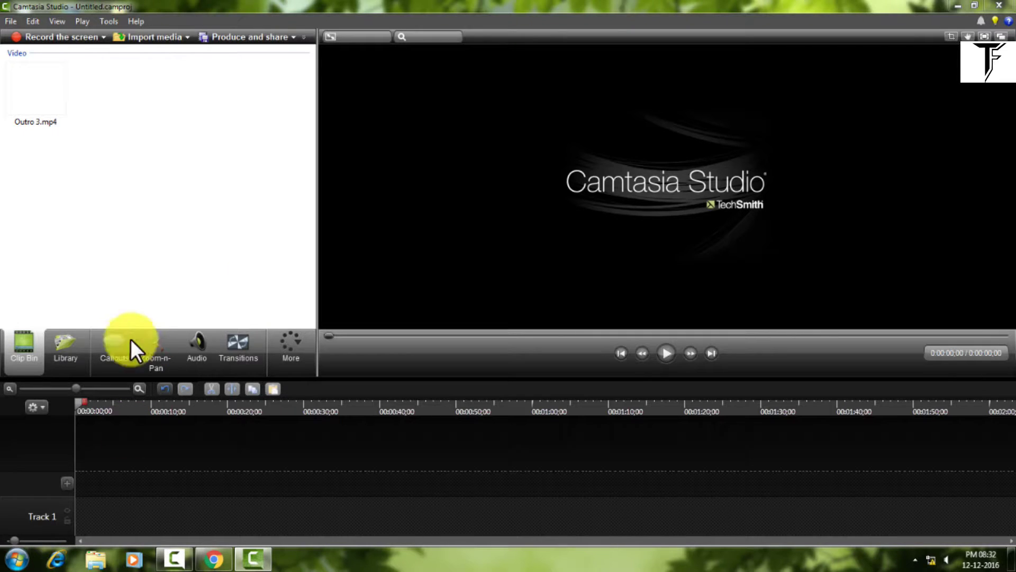
Add the Outro 3.mp4 clip to the timeline at the playhead
left_click(45, 96)
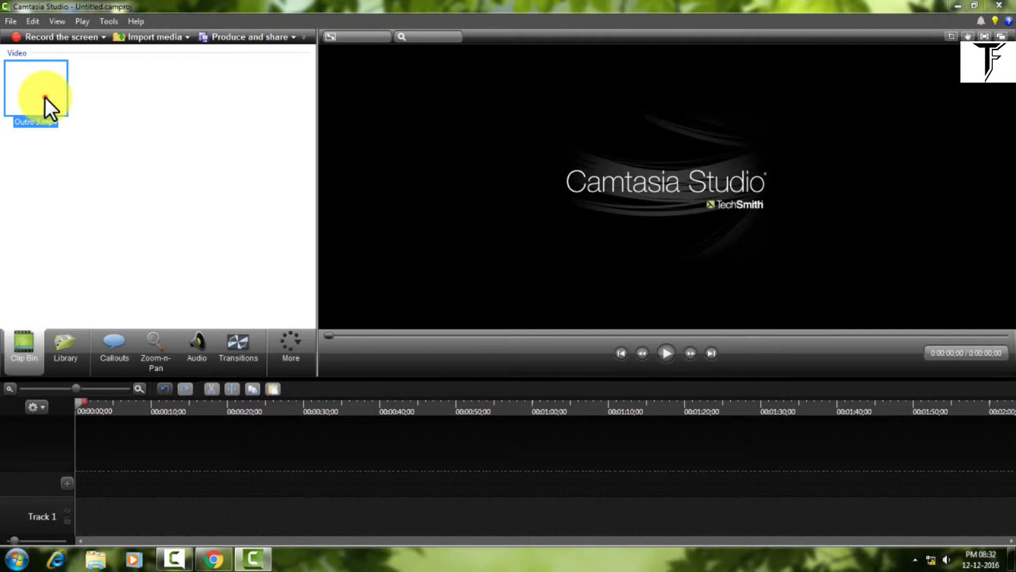
right_click(46, 97)
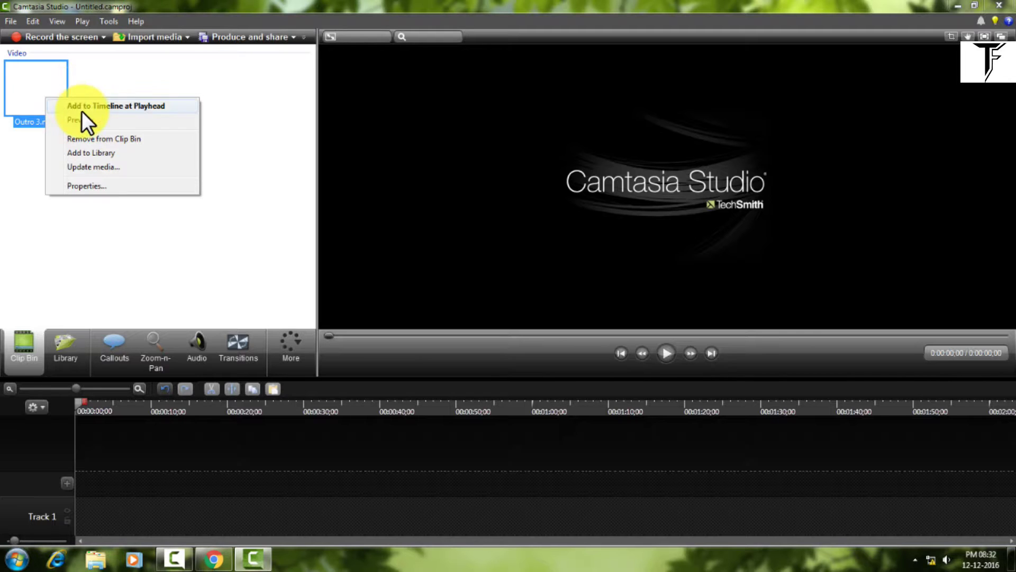
left_click(163, 104)
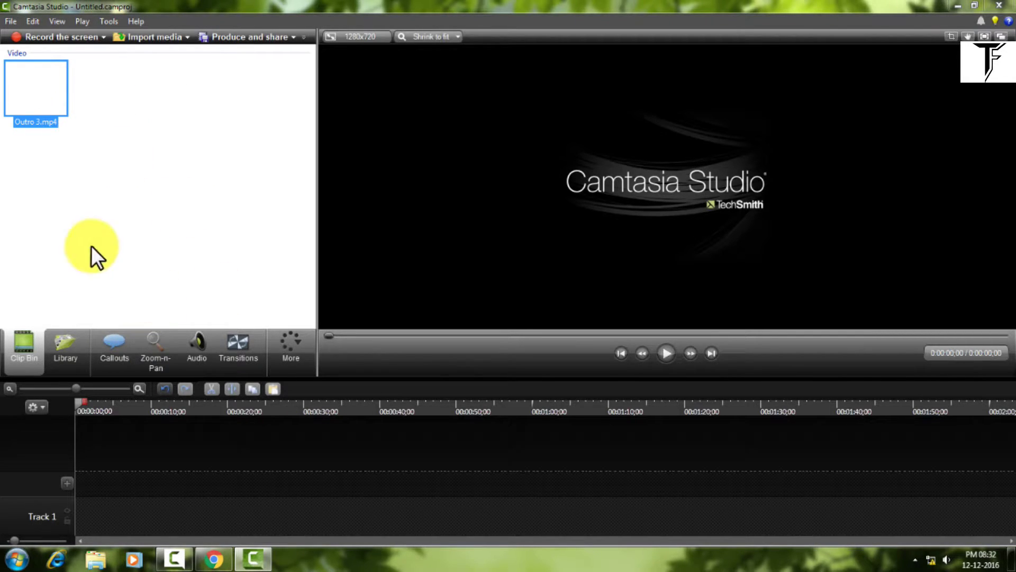
left_click(27, 97)
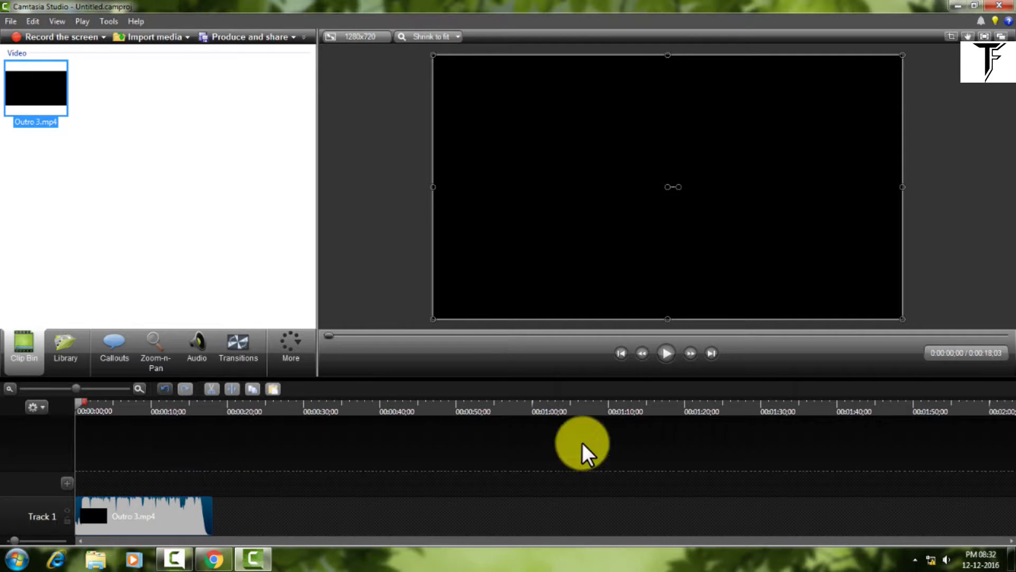
Preview the Outro 3 clip for about 8 seconds, then return the playhead to the start
left_click(668, 353)
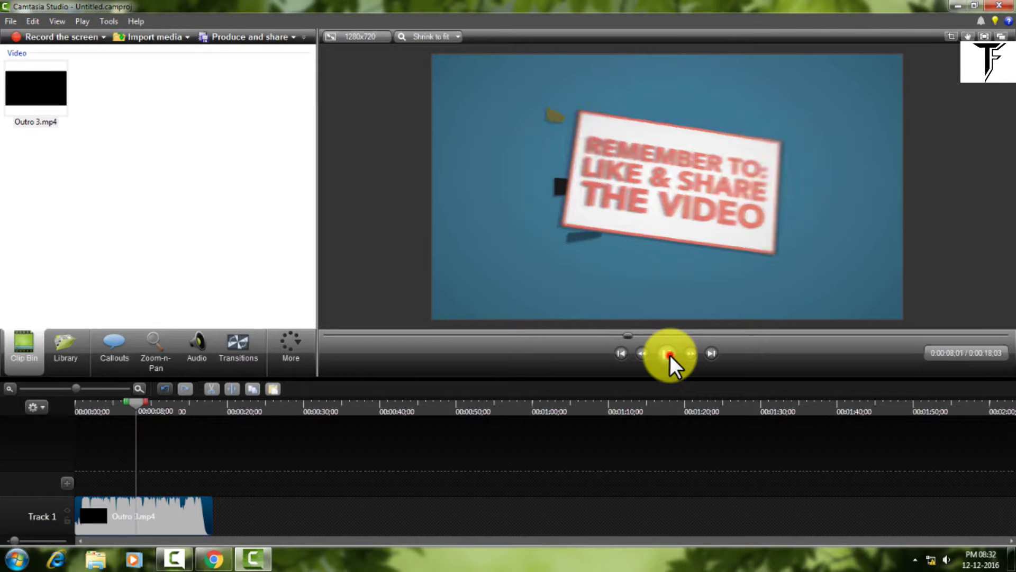
left_click(665, 353)
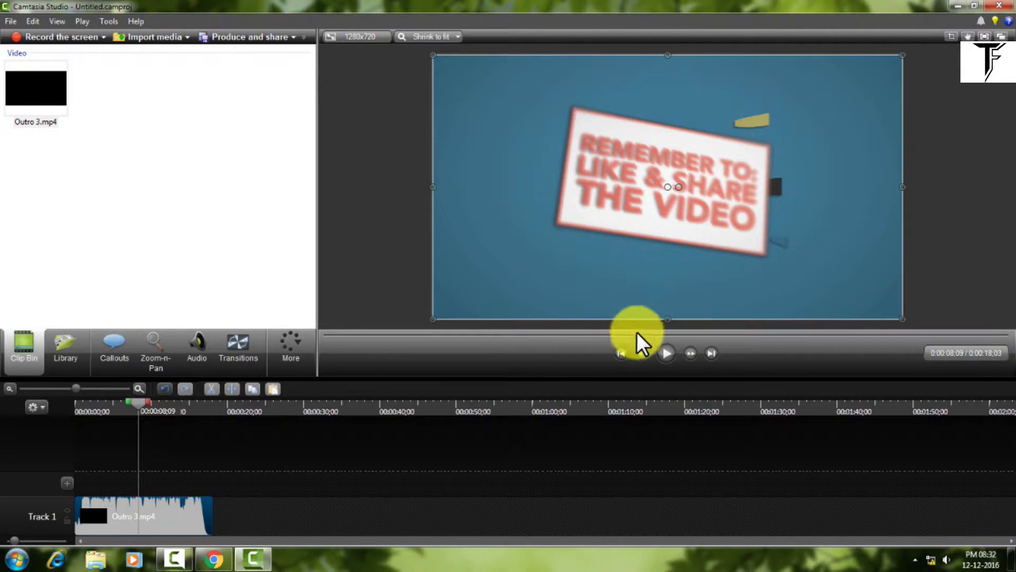
left_click_drag(636, 335, 18, 352)
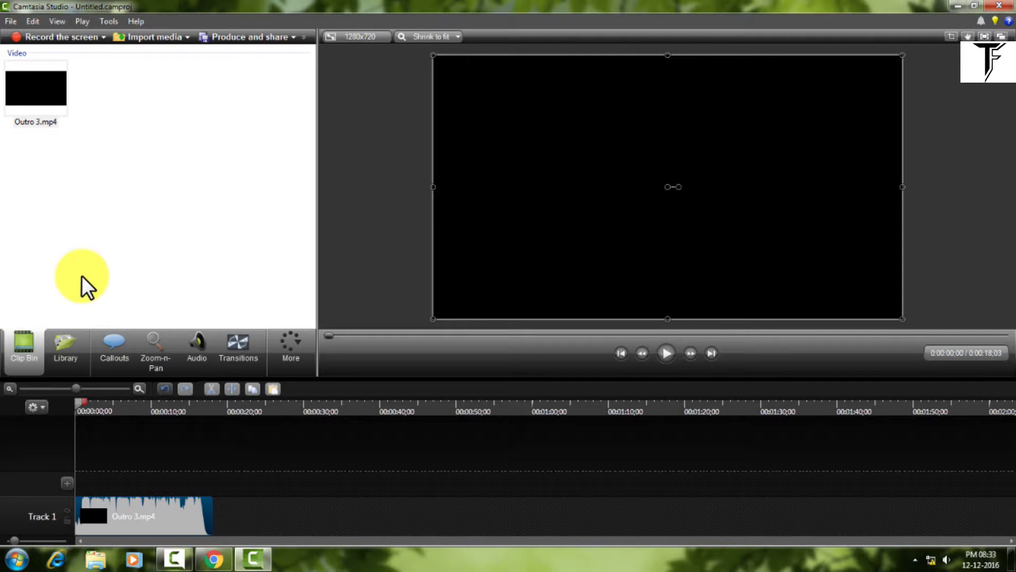
Shift Outro 3.mp4 later on Track 1 and add the library's Theme - Calling Lights Animated Title at the timeline start
left_click(75, 345)
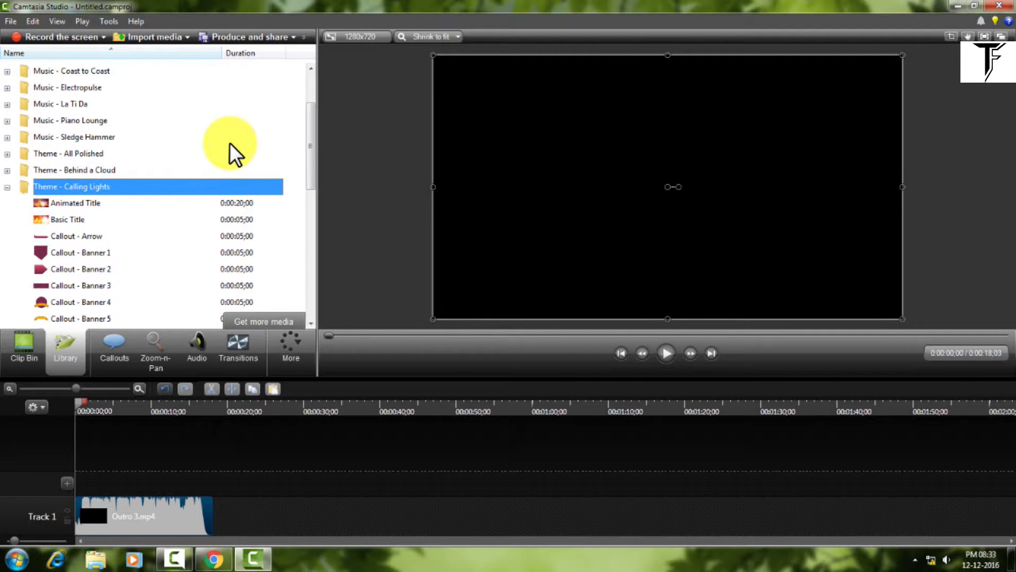
left_click(112, 208)
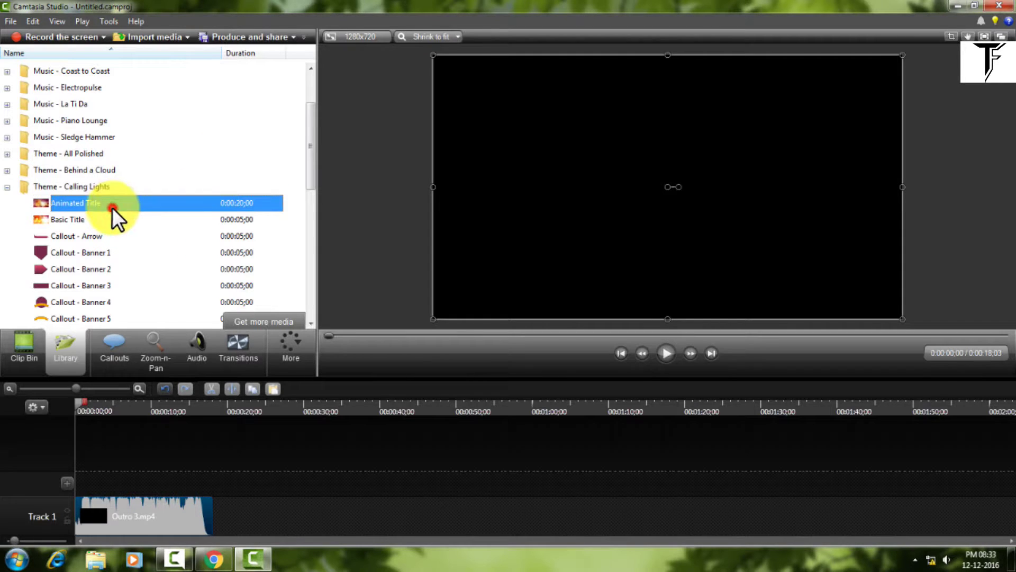
left_click_drag(131, 509, 258, 511)
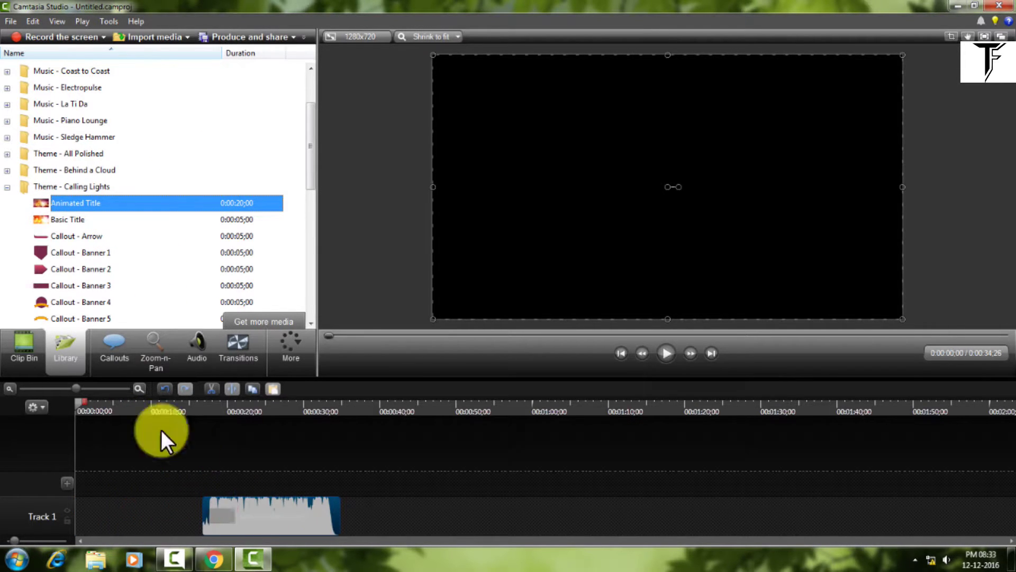
right_click(94, 206)
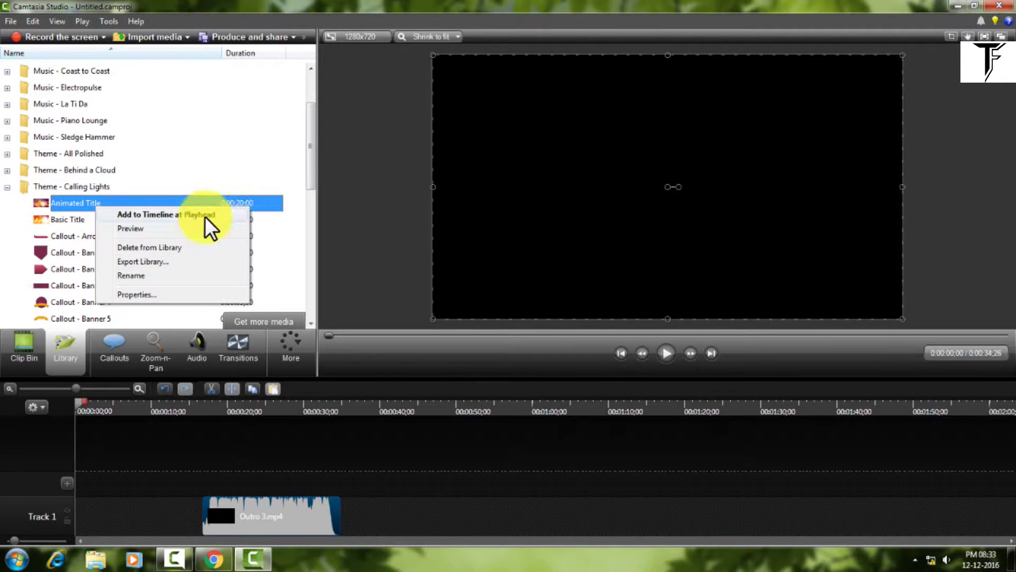
left_click(157, 215)
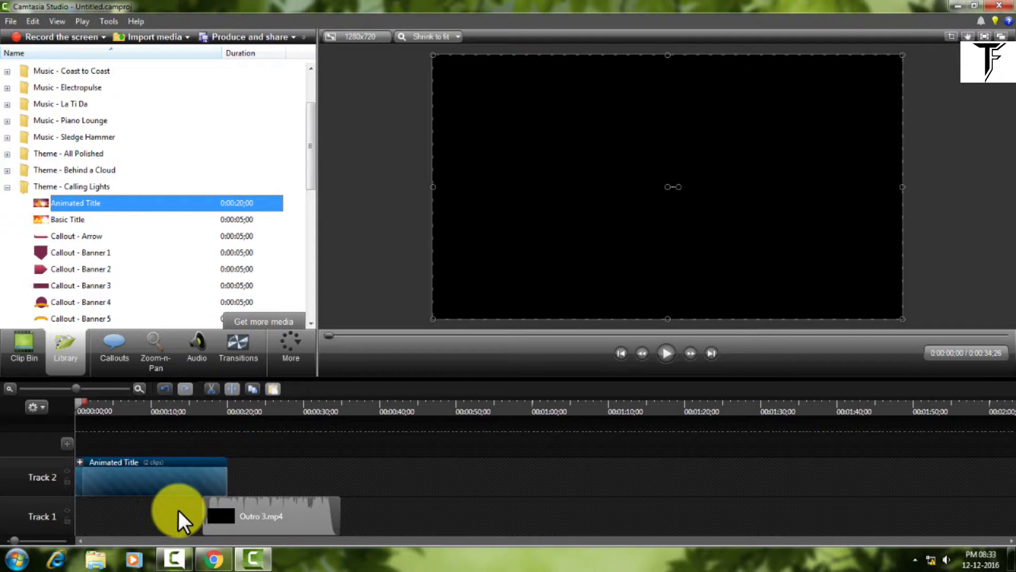
Move Outro 3.mp4 to start at the Animated Title's end, and move the Animated Title down to Track 1 before it
scroll(180, 508, "down", 1)
left_click_drag(249, 516, 265, 516)
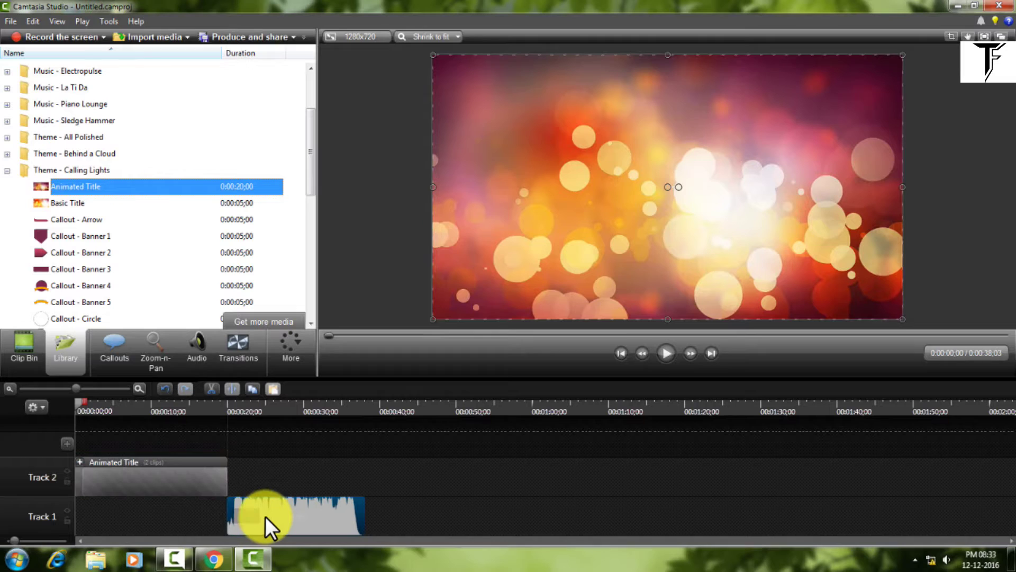
left_click(119, 475)
left_click_drag(119, 475, 122, 507)
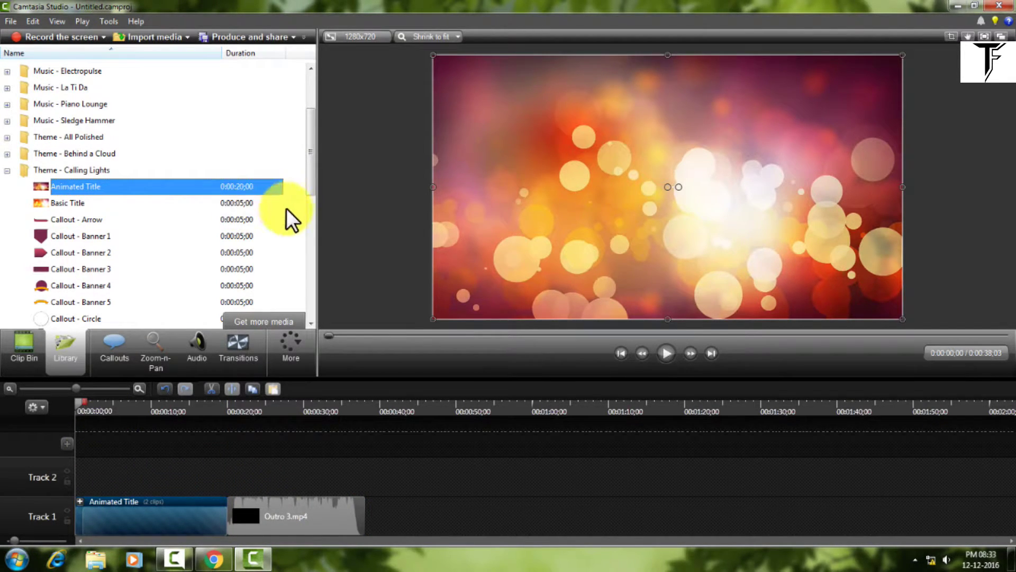
Add the Intro track from the library's Music - Amity folder to the timeline at the playhead
left_click_drag(315, 172, 311, 116)
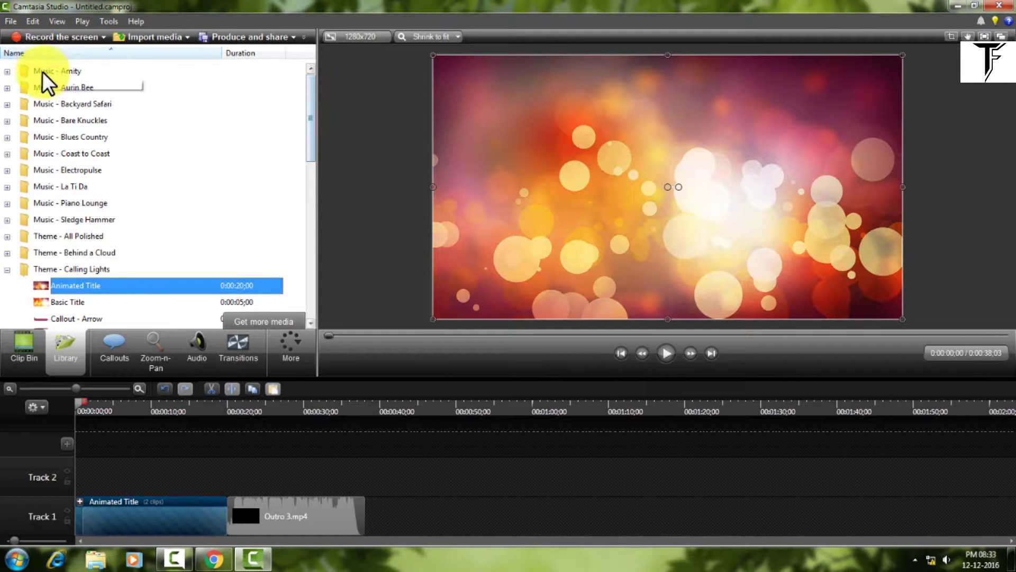
left_click(27, 69)
left_click(7, 71)
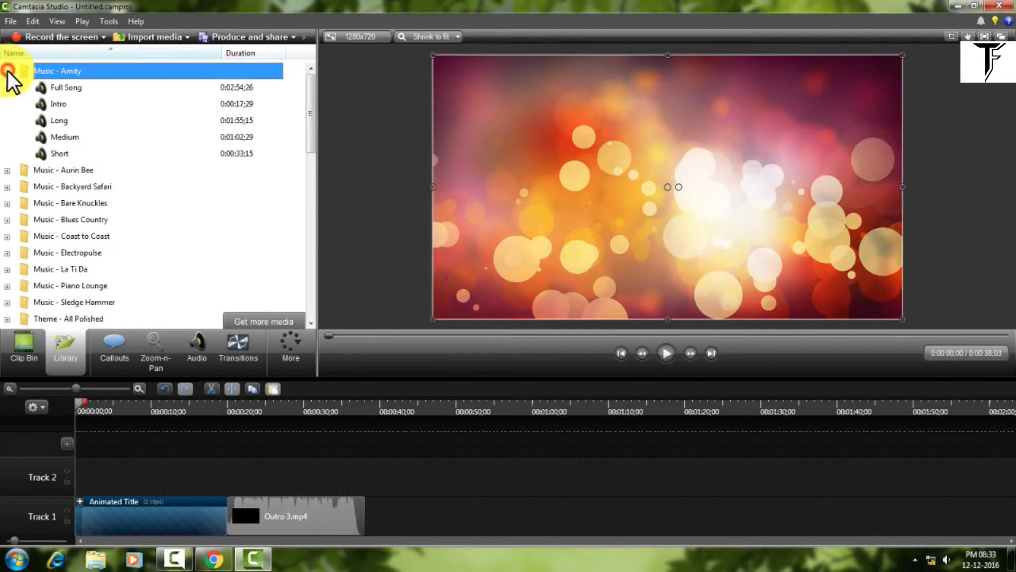
left_click(58, 105)
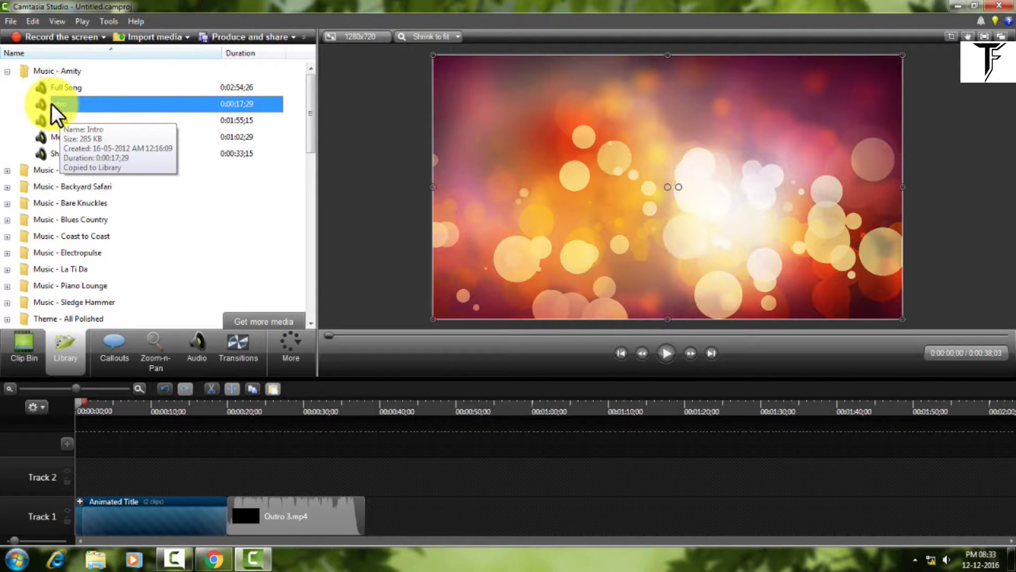
right_click(214, 107)
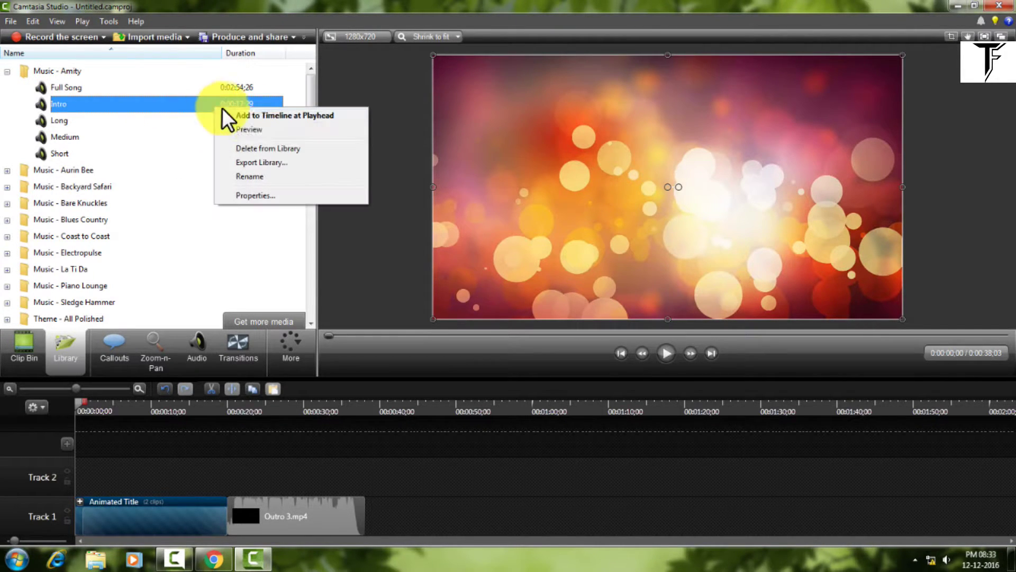
left_click(250, 115)
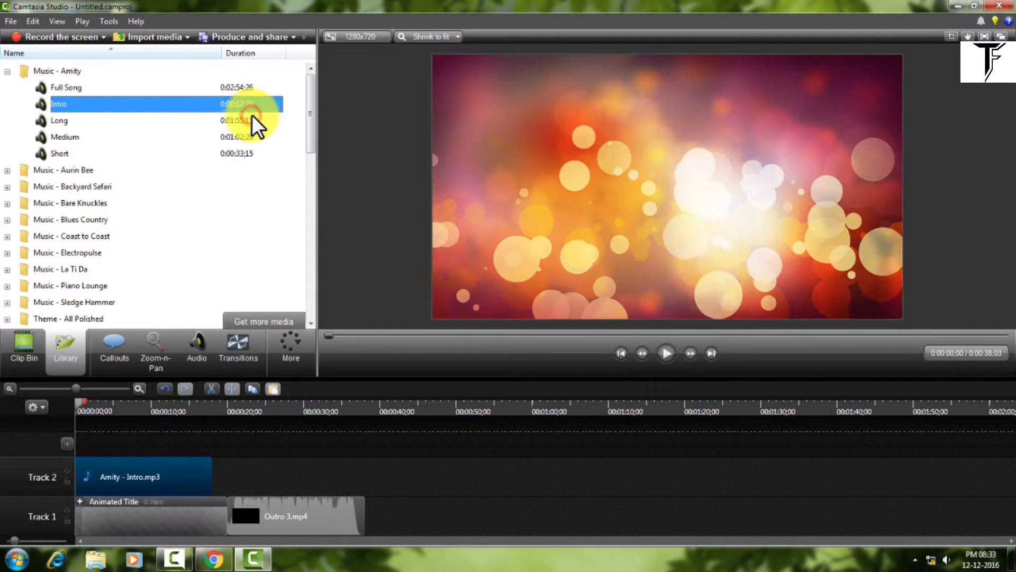
Trim the Animated Title's end to match the Amity - Intro.mp3 clip and move Outro 3.mp4 directly against it
left_click(226, 500)
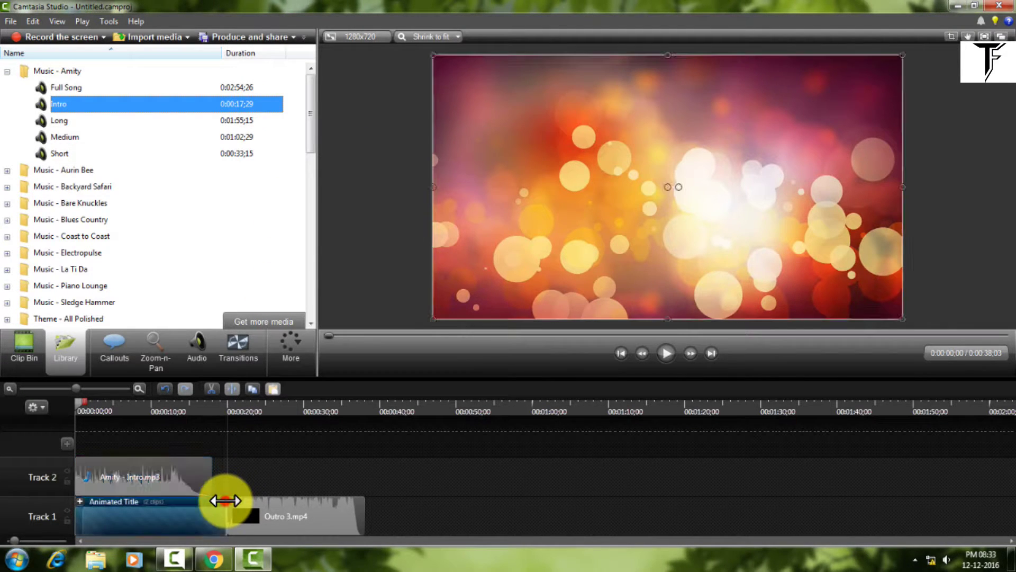
left_click_drag(215, 503, 211, 502)
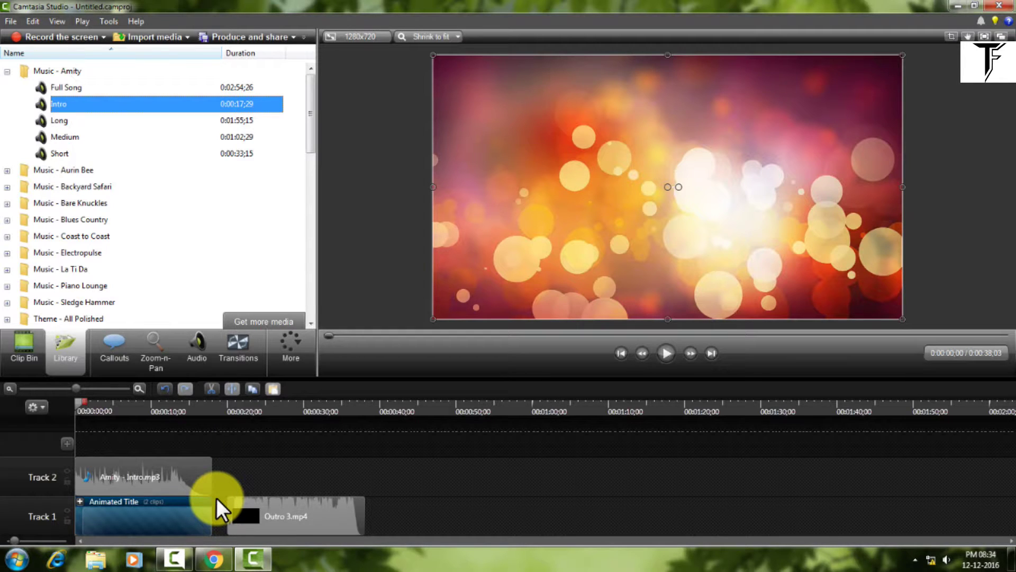
left_click_drag(238, 504, 198, 506)
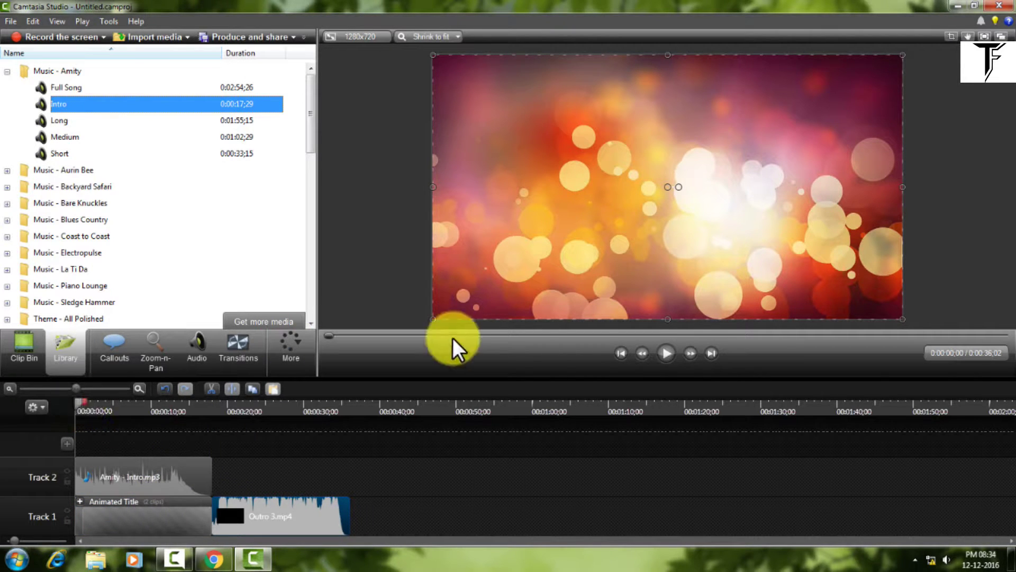
Play the assembled timeline from the start until just past the change from the Animated Title to Outro 3
left_click(668, 353)
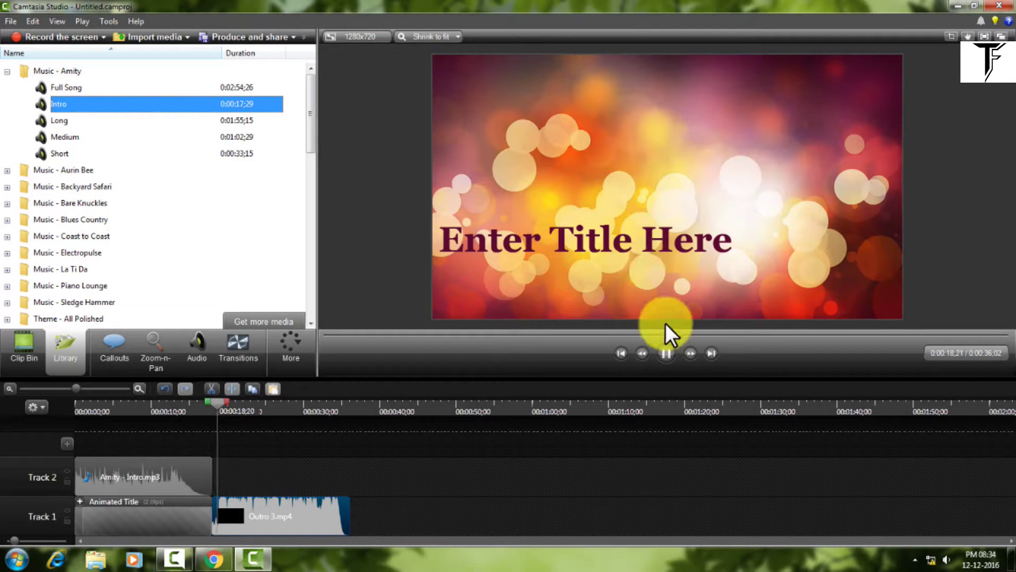
left_click(665, 351)
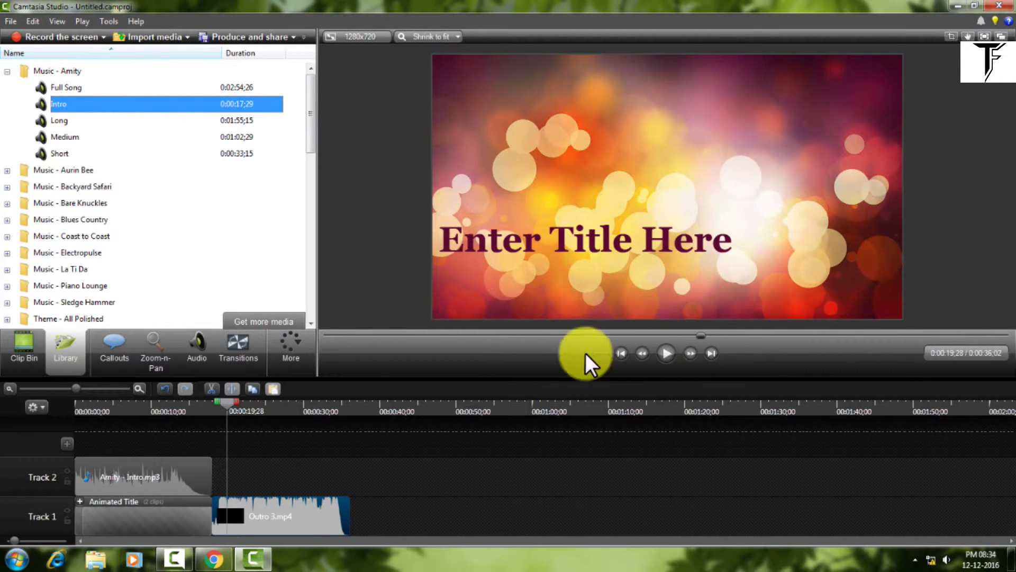
left_click(482, 266)
left_click(179, 500)
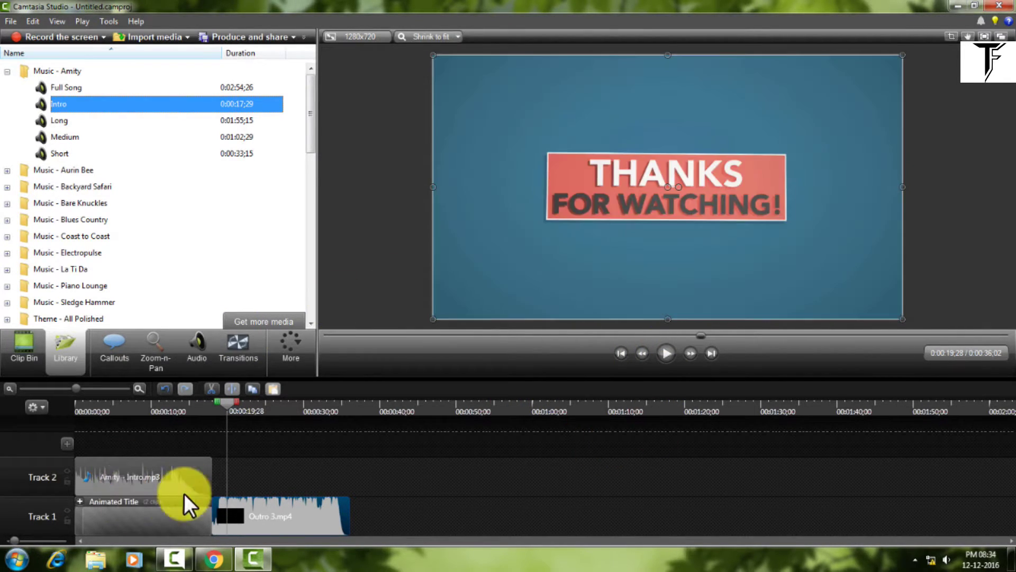
Replace the Animated Title's placeholder text with "Tech Fest", working at 0:00:05;05 on the timeline
left_click_drag(227, 402, 104, 407)
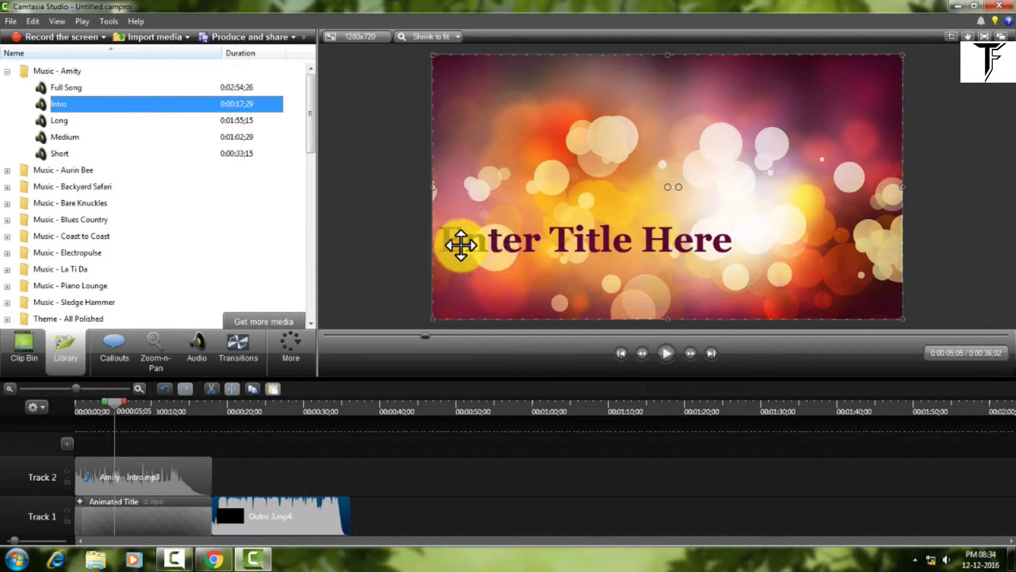
left_click_drag(644, 236, 644, 236)
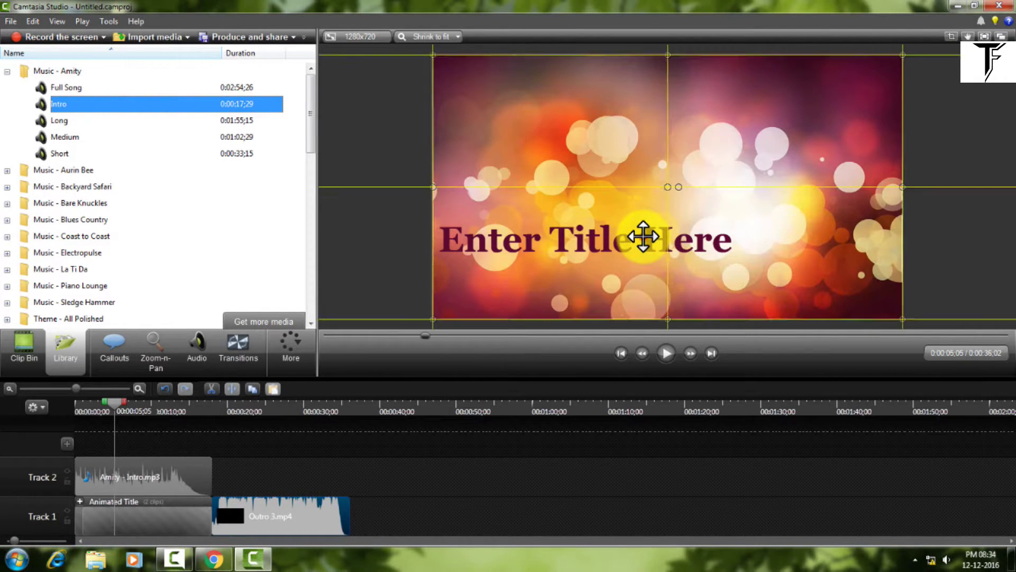
double_click(643, 236)
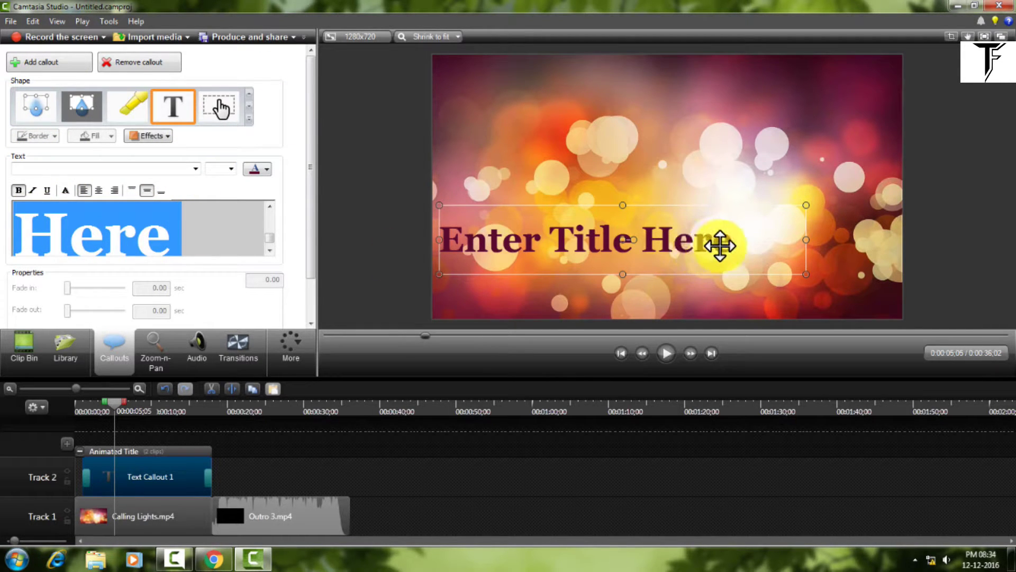
left_click(190, 232)
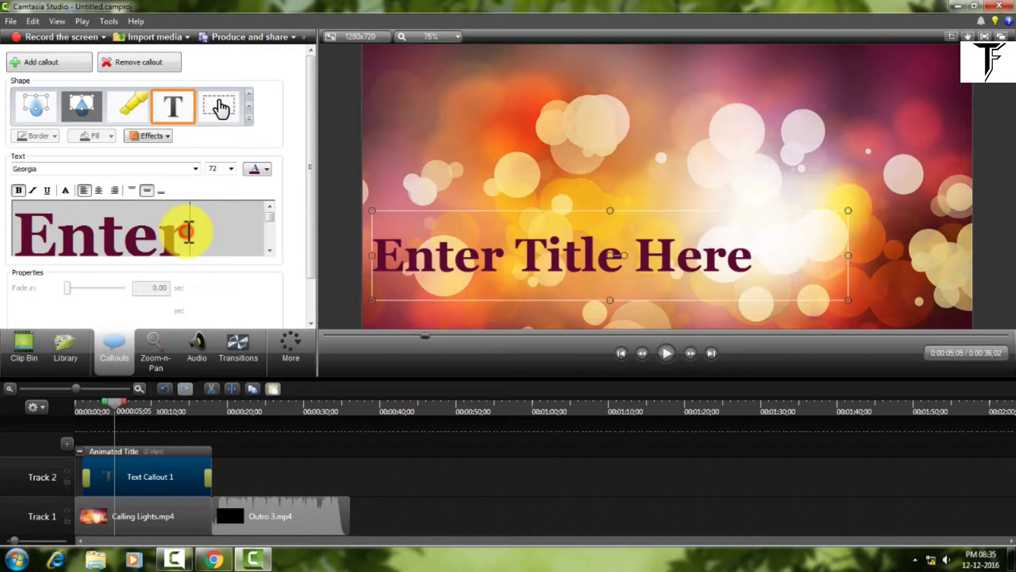
key("BackSpace")
key("BackSpace")
key("BackSpace")
key("BackSpace")
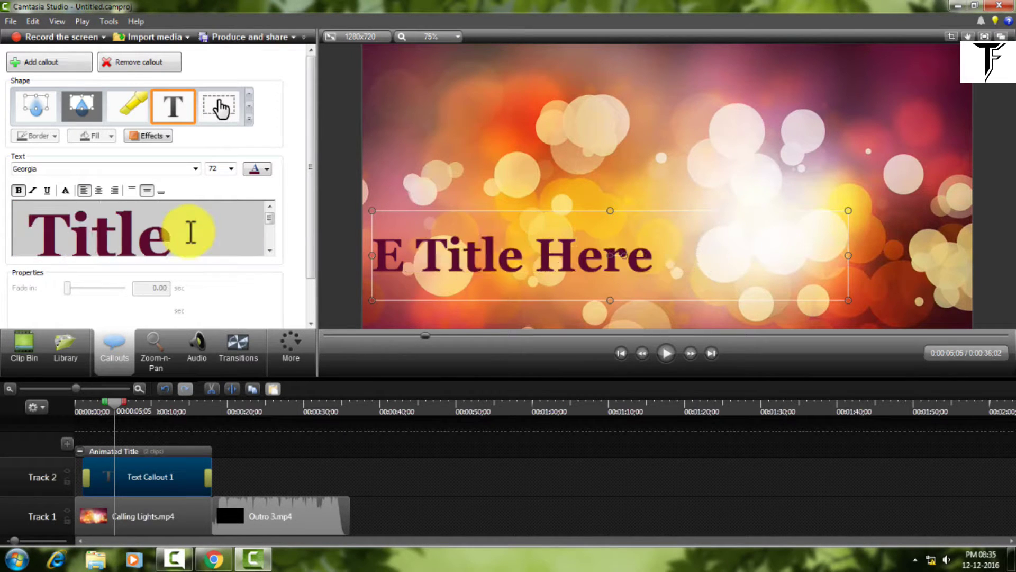
key("BackSpace")
key("Delete")
key("Delete")
key("Delete")
key("Delete")
key("Delete")
key("Delete")
key("Delete")
key("Delete")
key("Delete")
key("Delete")
key("Delete")
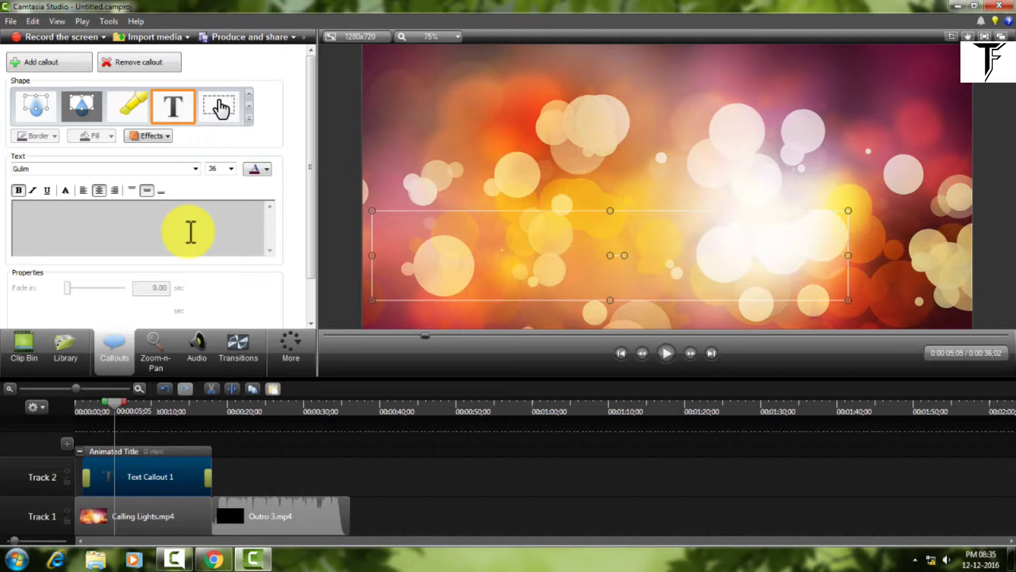
type("Tech Fest")
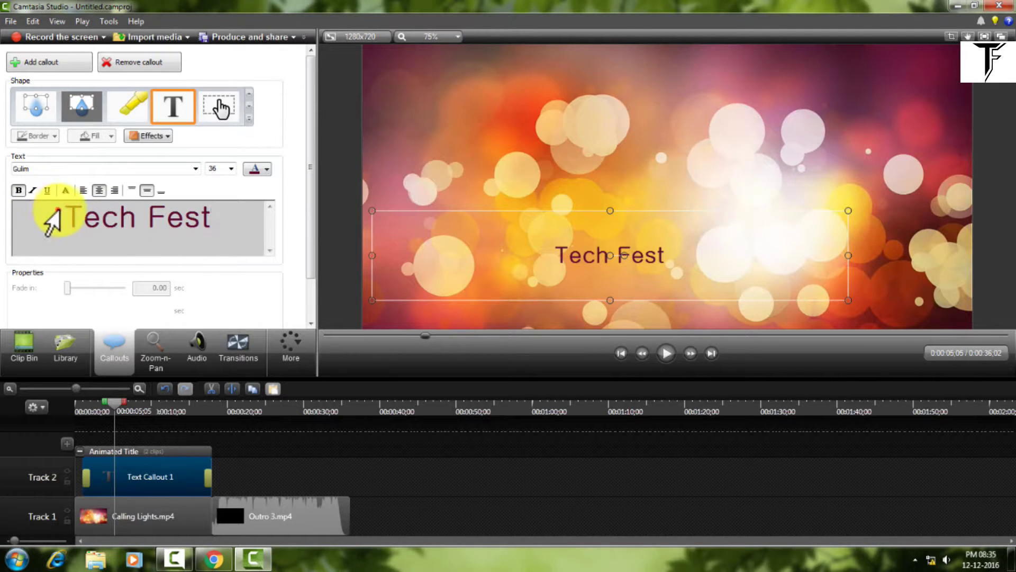
Try the bold and underline styles and the vertical alignments on the Tech Fest text, returning to middle alignment
left_click_drag(57, 212, 211, 217)
left_click(19, 190)
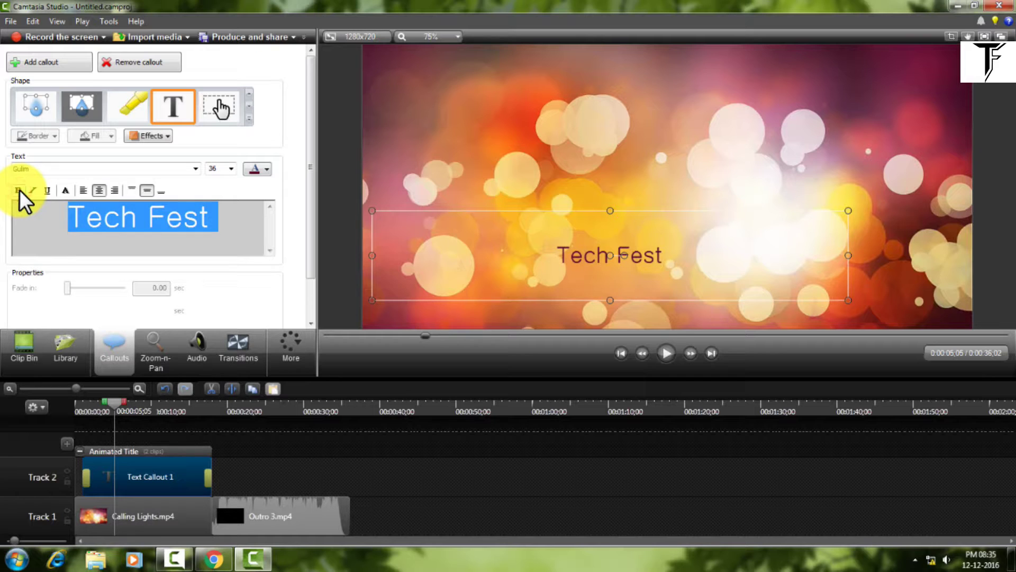
left_click(46, 190)
left_click(46, 190)
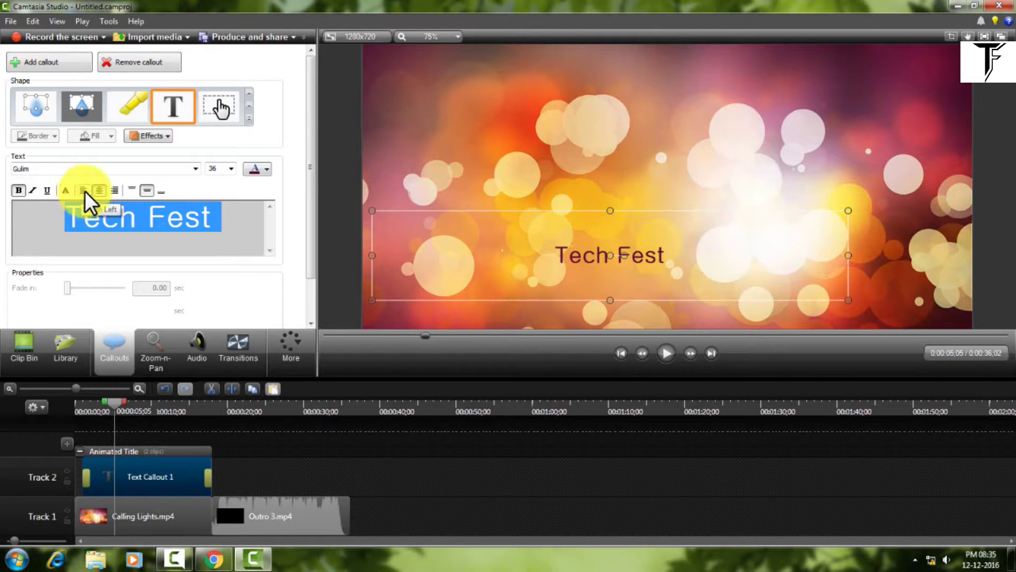
left_click(129, 190)
left_click(145, 190)
left_click(158, 192)
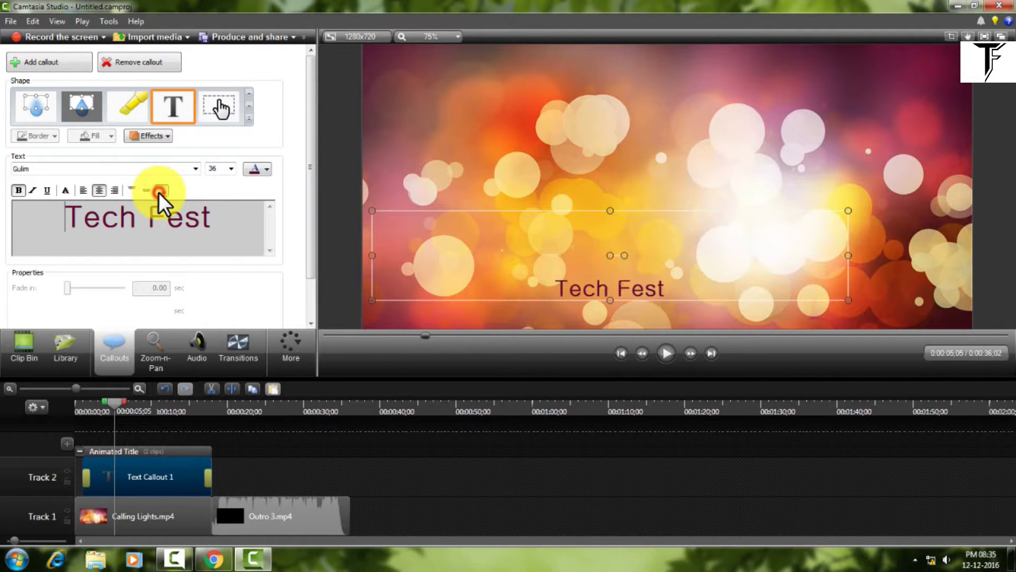
left_click(142, 191)
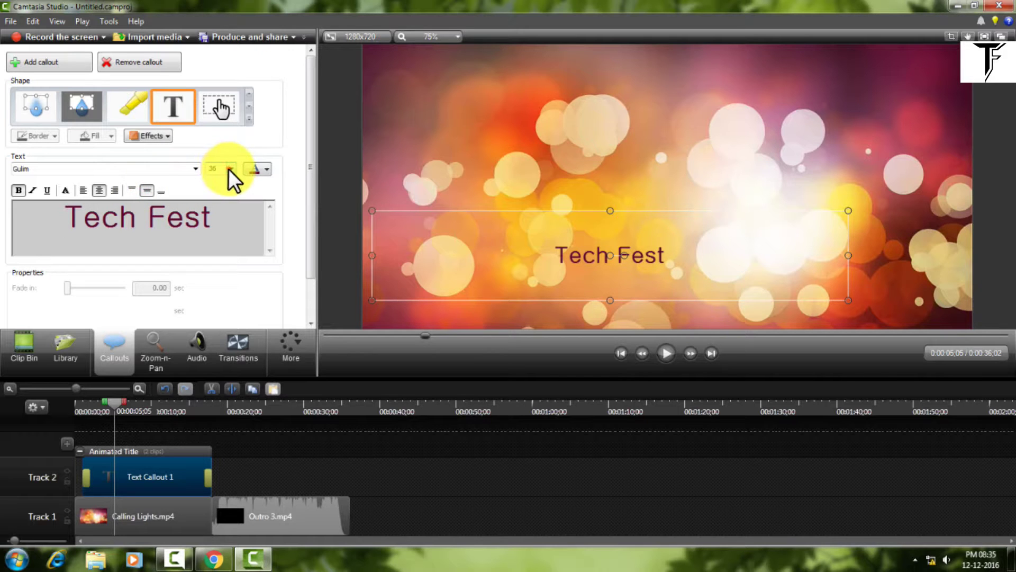
Set the font size of the whole Tech Fest title text to 72
left_click(229, 168)
key("Escape")
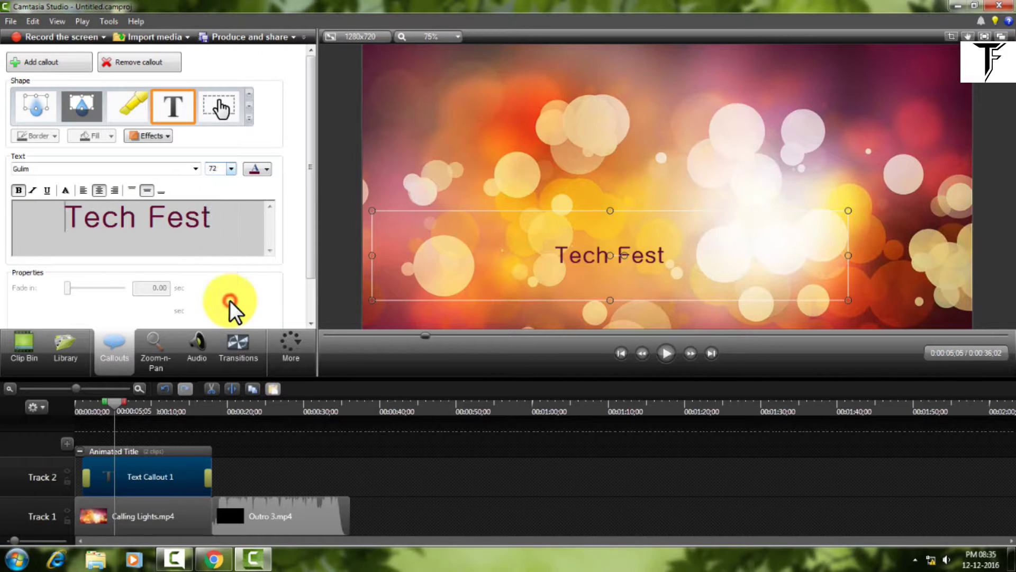
left_click_drag(220, 217, 48, 217)
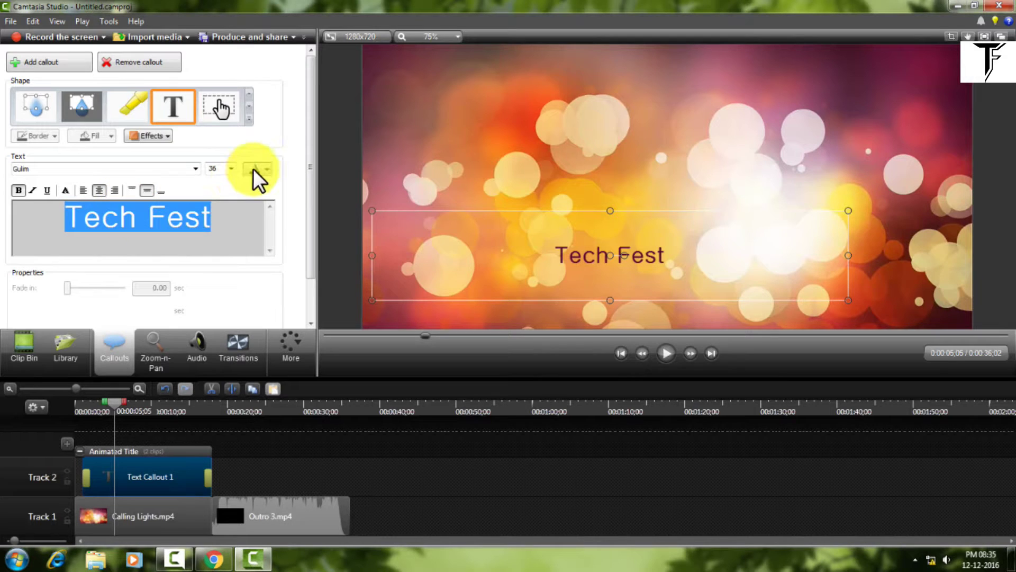
left_click(231, 168)
left_click(226, 304)
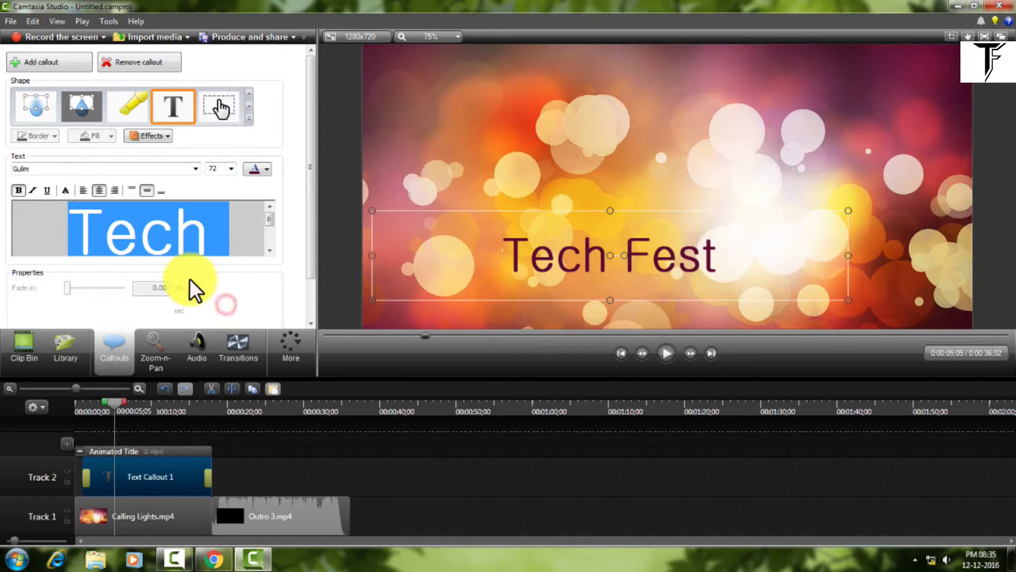
Try dark green on the Tech Fest text and settle on dark teal-blue from the color palette
left_click(266, 170)
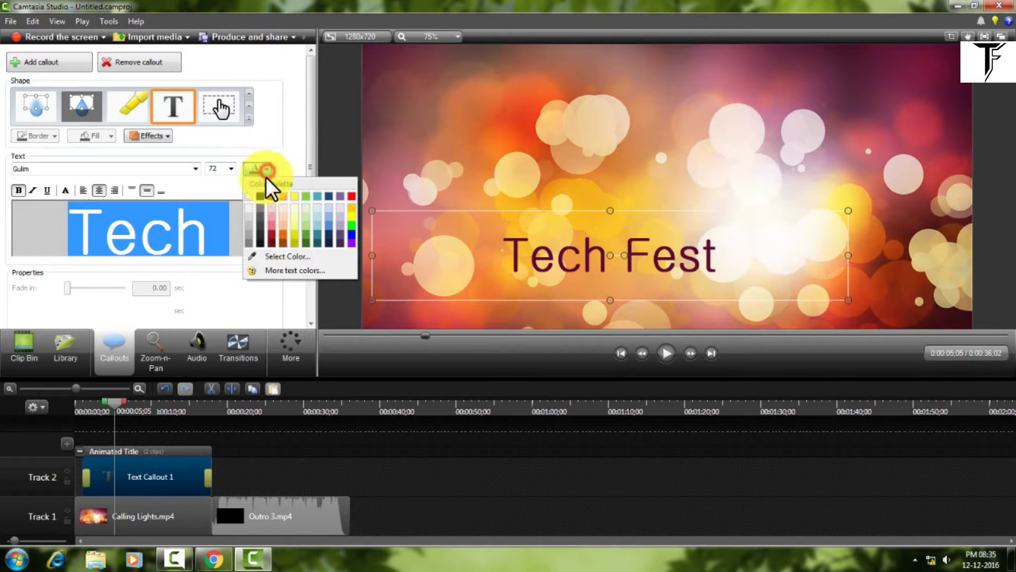
left_click(306, 236)
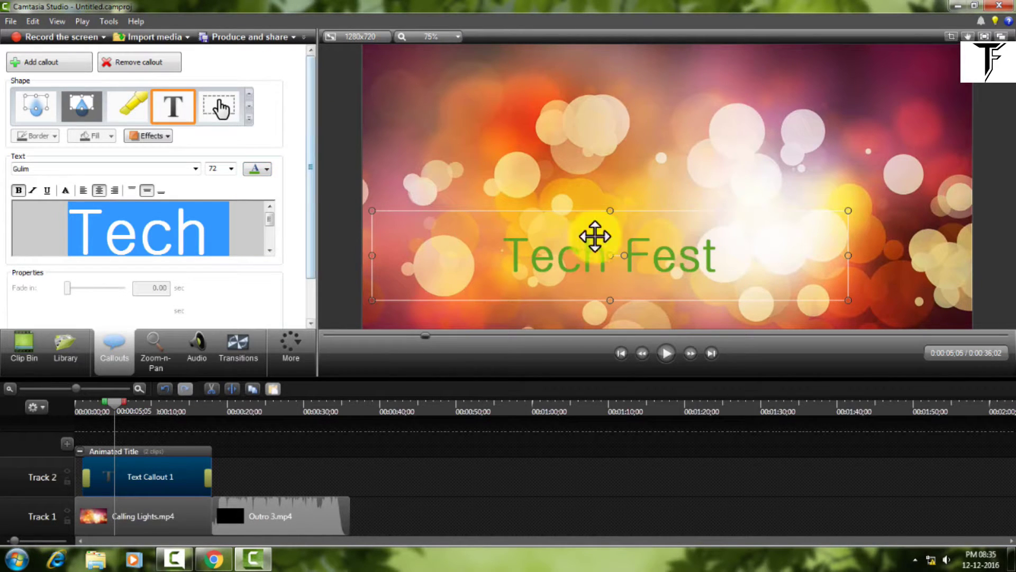
left_click(269, 166)
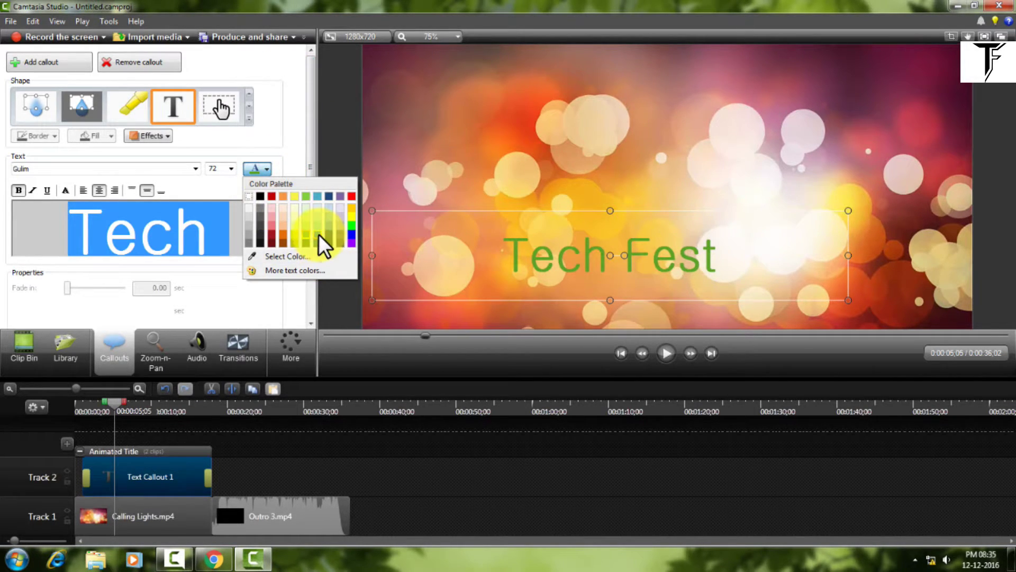
left_click(318, 234)
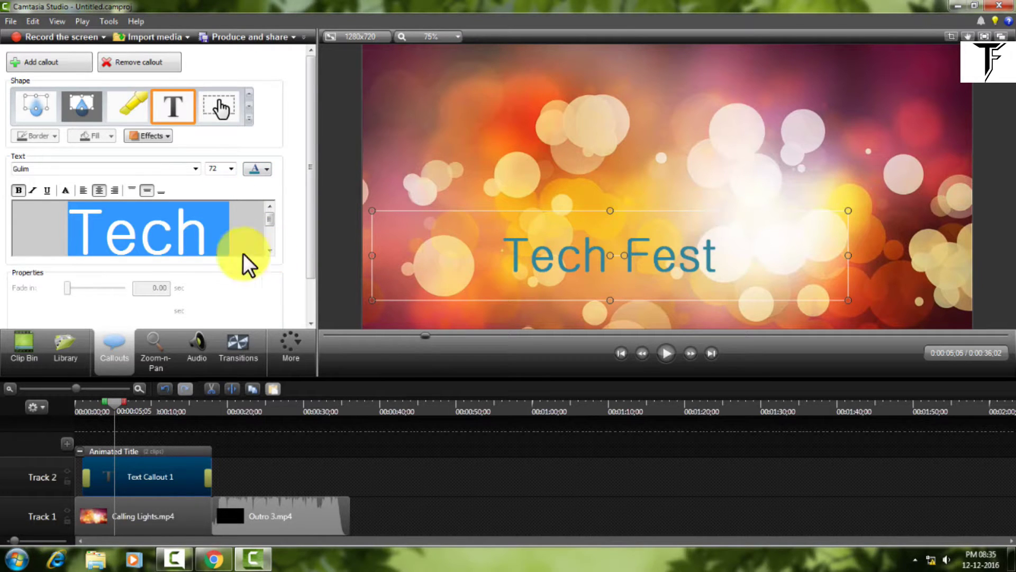
left_click(103, 221)
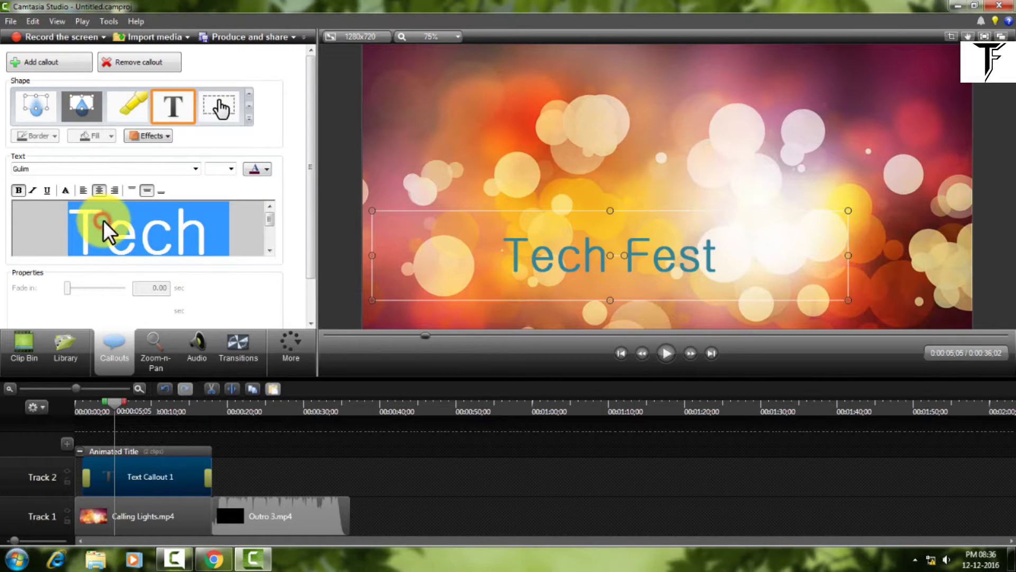
left_click(103, 220)
left_click_drag(103, 227, 27, 227)
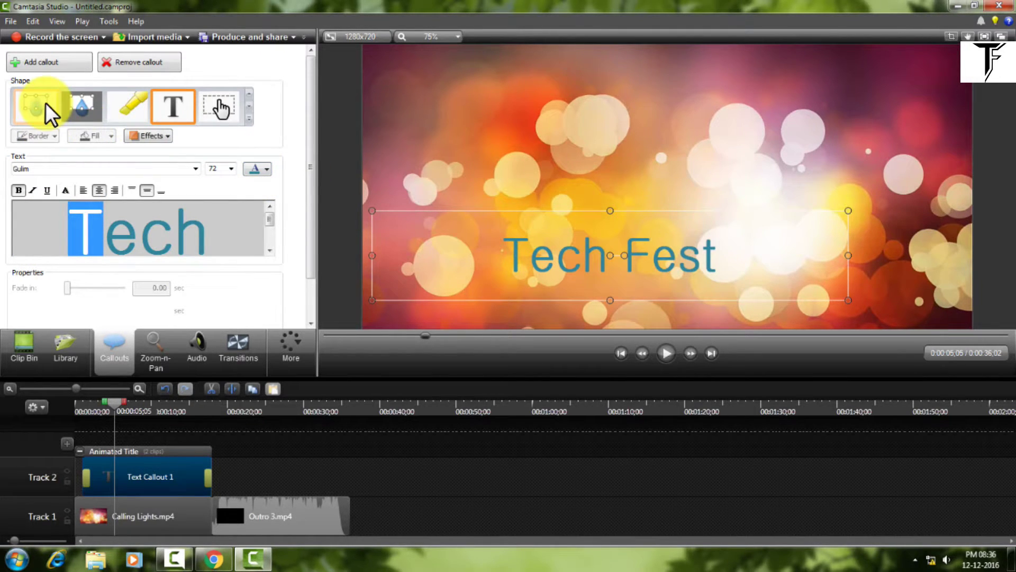
Try the Transparent Hotspot shape on the title callout and switch it back to the Text shape
left_click(231, 106)
left_click(224, 107)
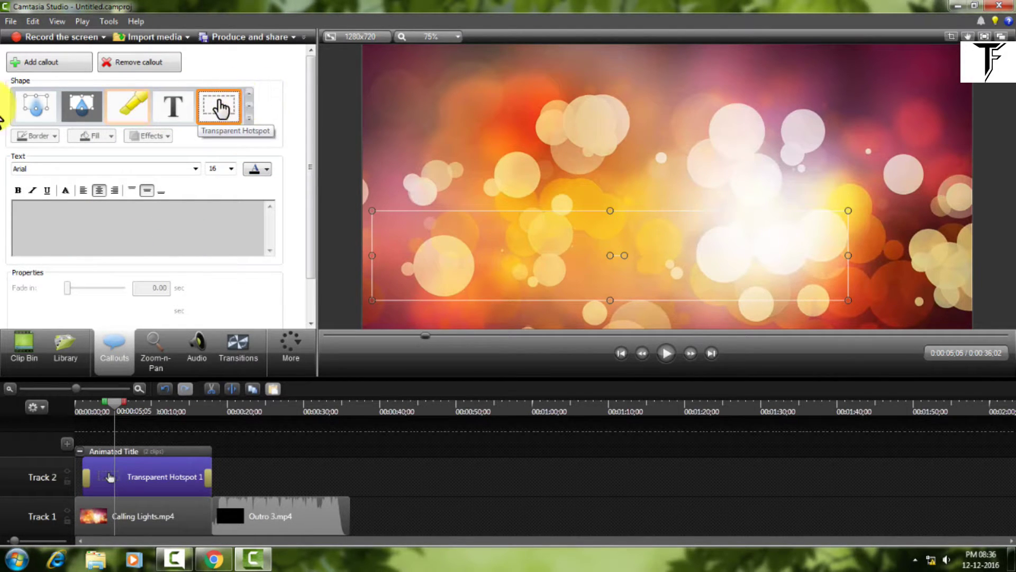
left_click(157, 114)
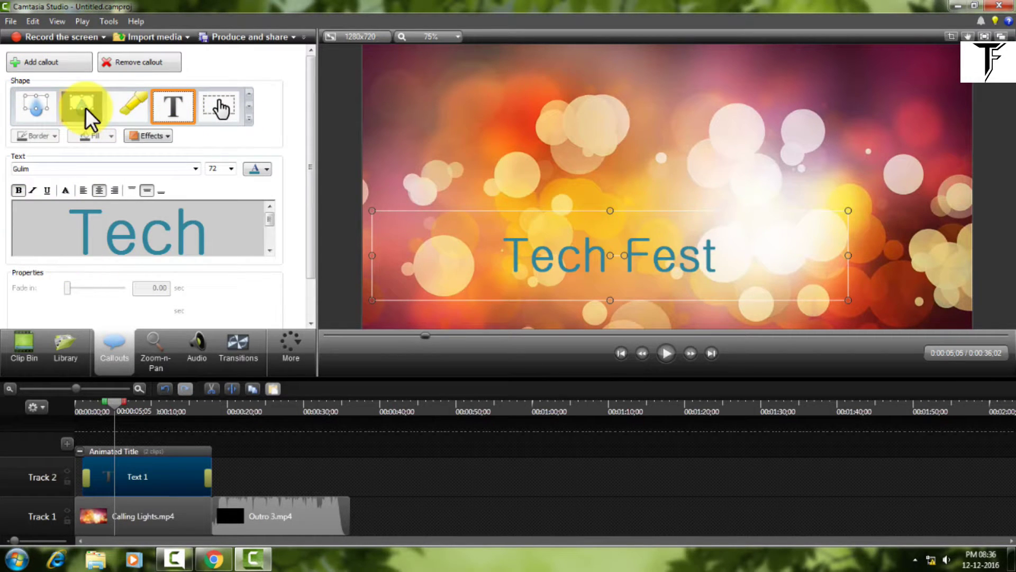
Add the Shadow effect to the Tech Fest text callout
left_click(167, 135)
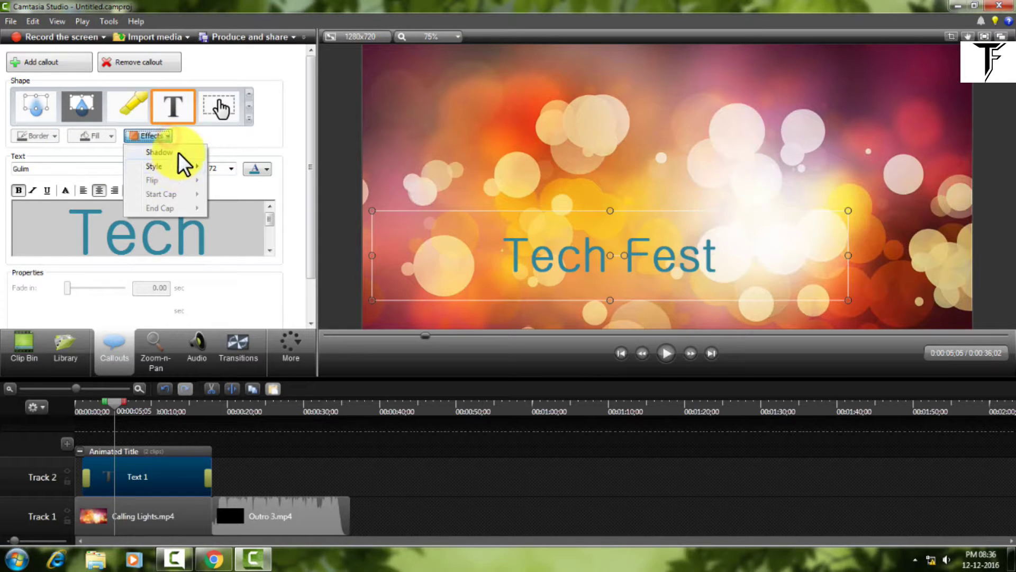
left_click(182, 154)
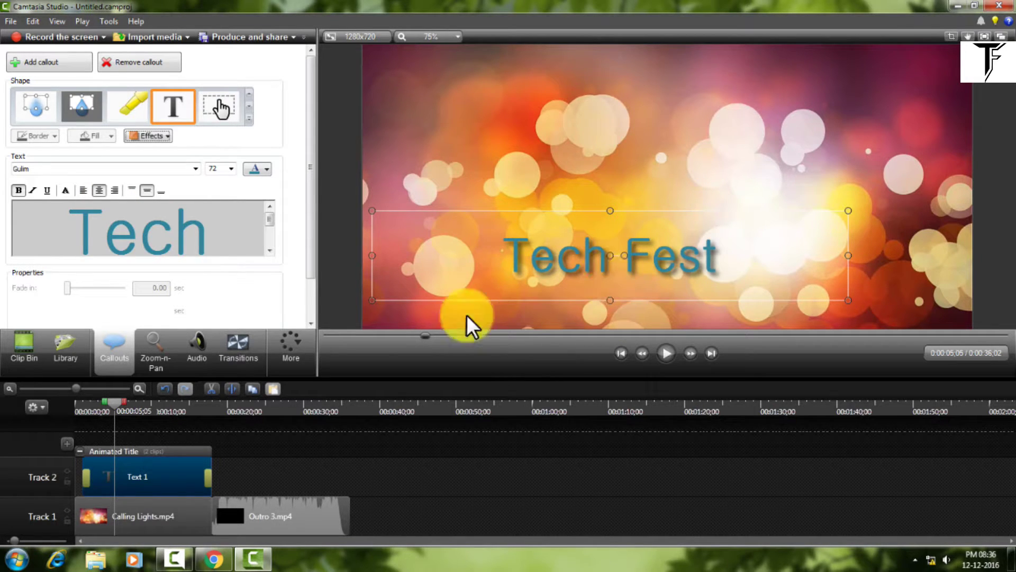
Add a blue arrow callout at the playhead and resize it to fit just before the Tech Fest text, pointing at it
left_click(250, 116)
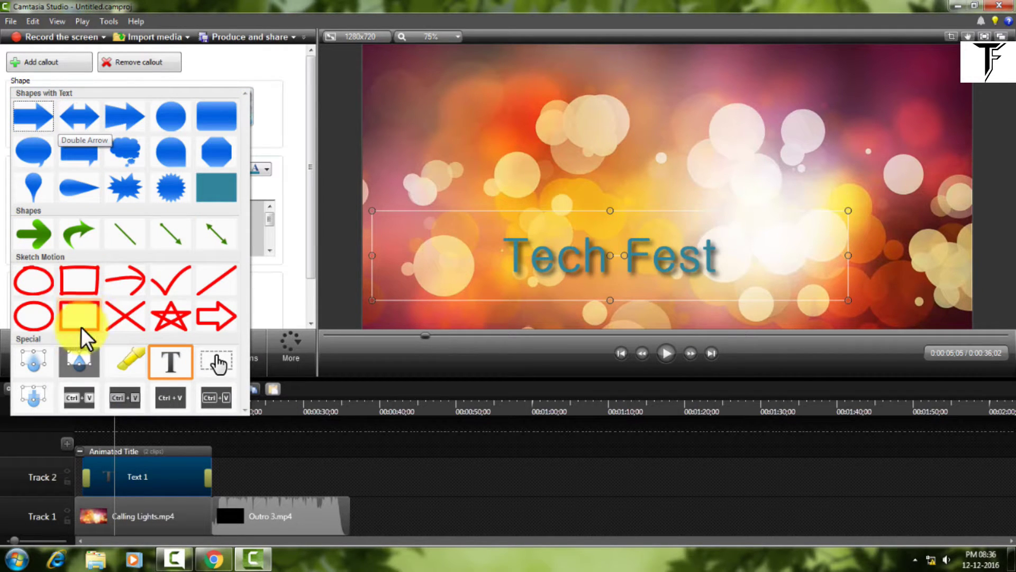
left_click(24, 123)
left_click_drag(697, 178, 459, 252)
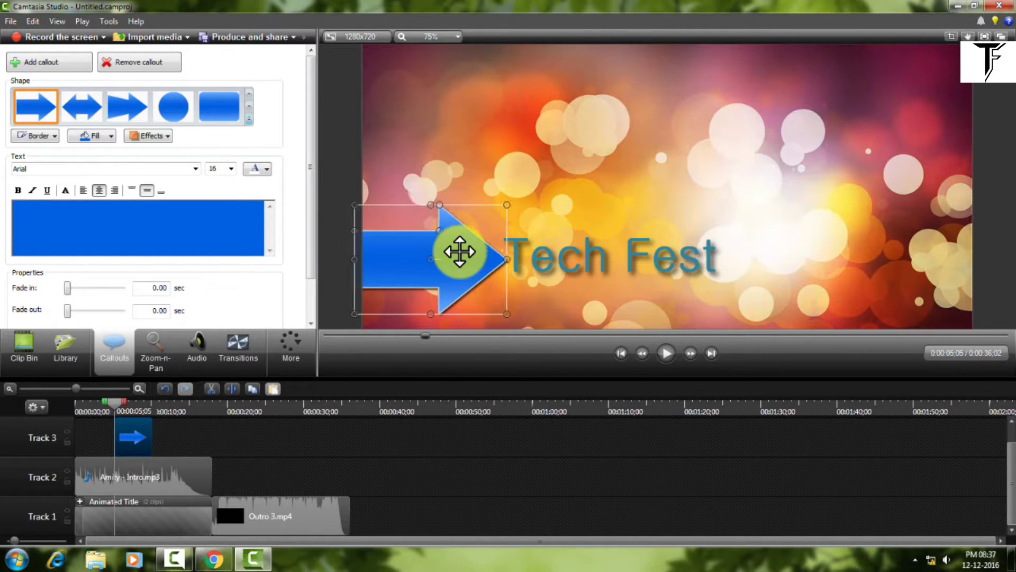
left_click_drag(507, 313, 460, 260)
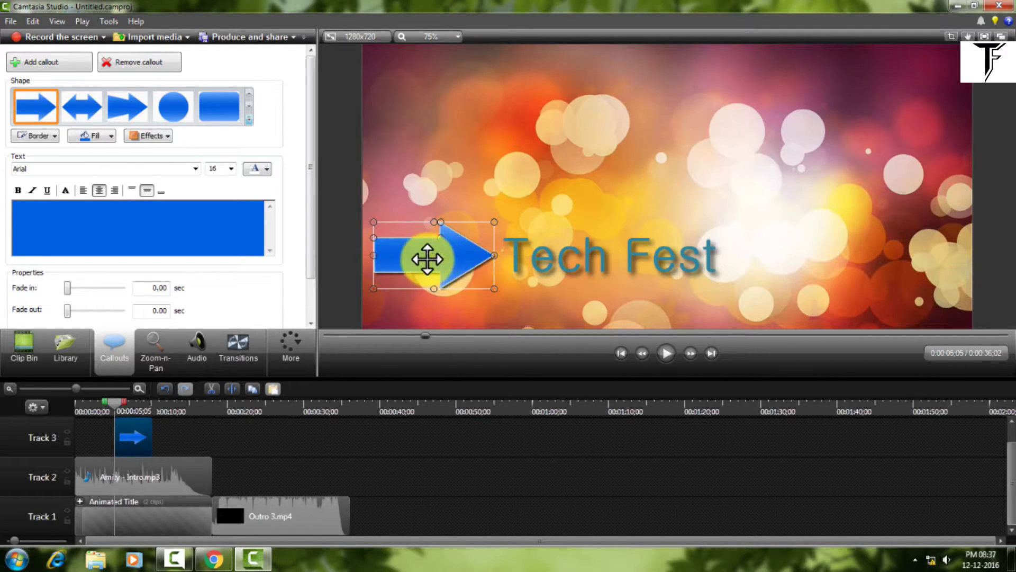
left_click(193, 250)
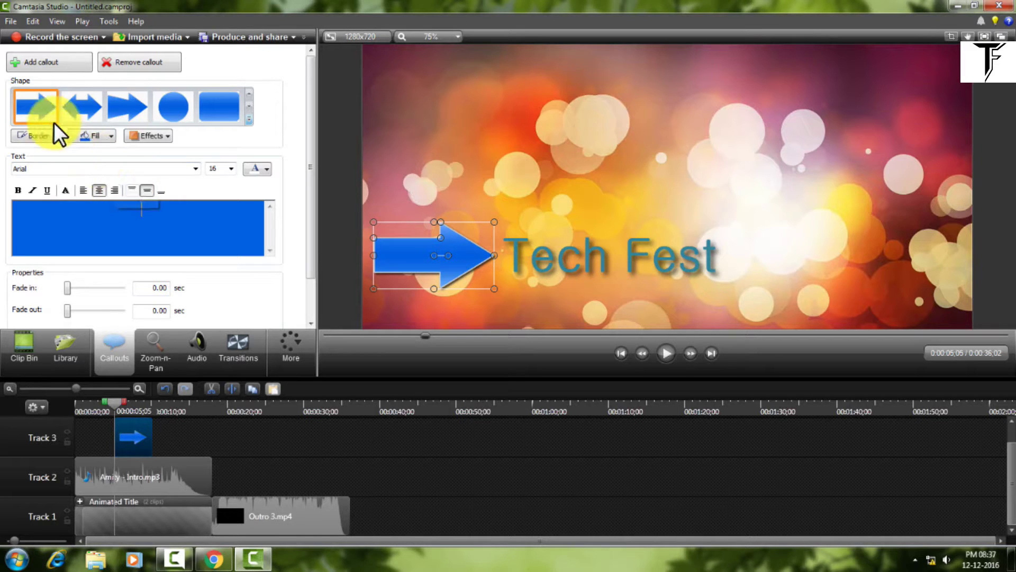
left_click(117, 355)
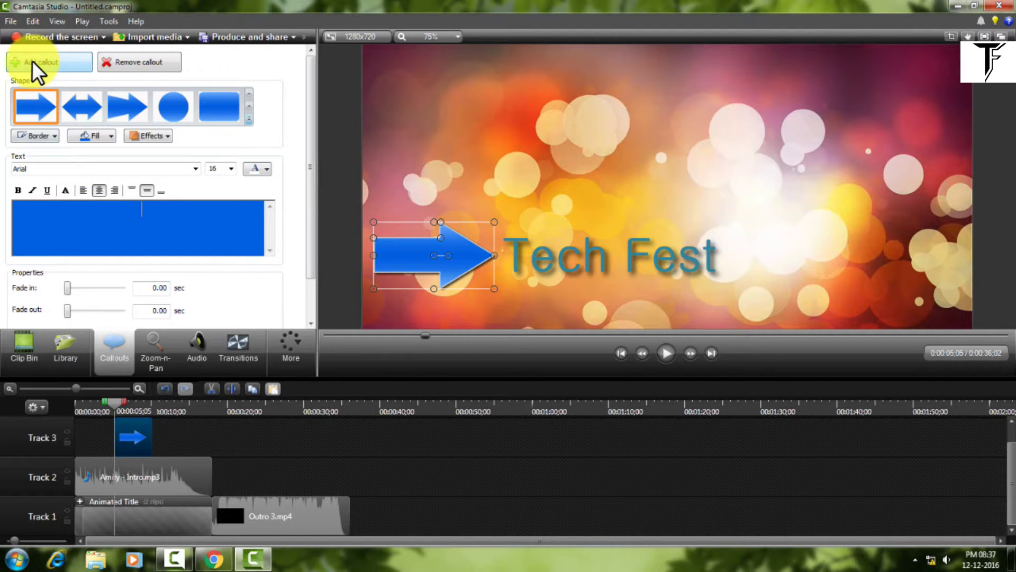
Change the arrow callout to the Sketch Motion ellipse, tilt it slightly and enlarge it to encircle the Tech Fest text
left_click(250, 107)
left_click(250, 106)
left_click(250, 106)
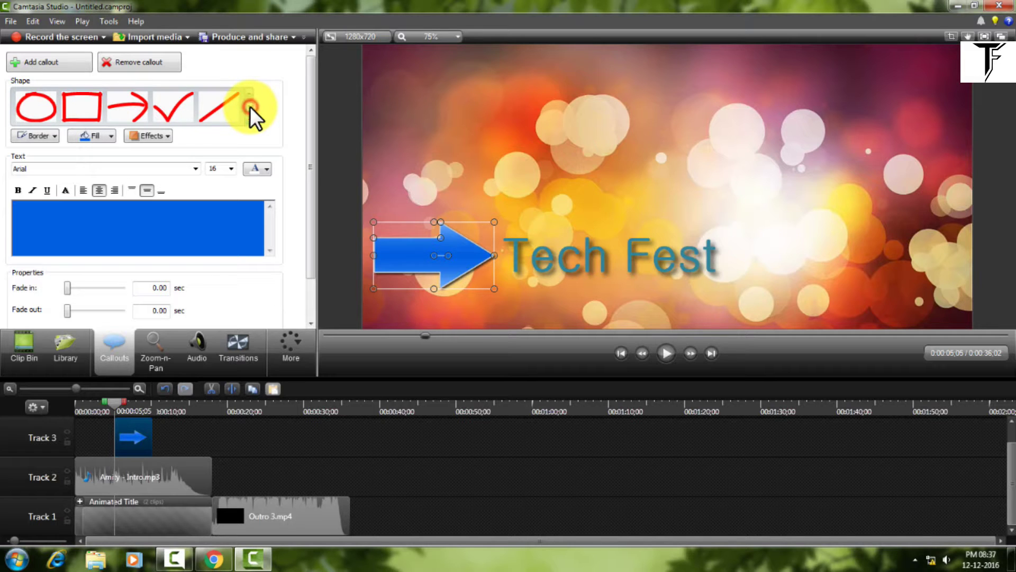
left_click(49, 109)
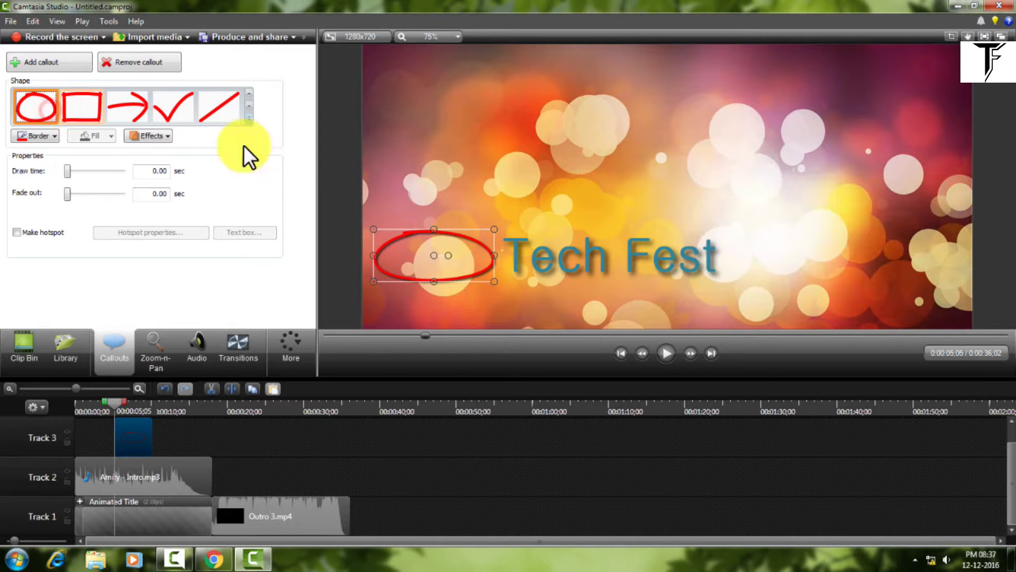
left_click_drag(448, 255, 531, 246)
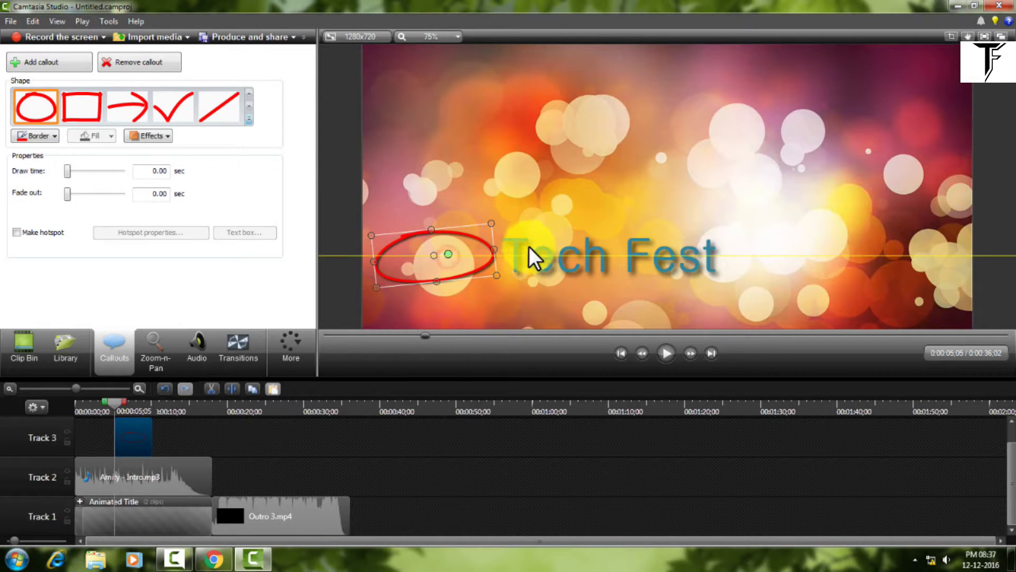
left_click_drag(496, 275, 807, 307)
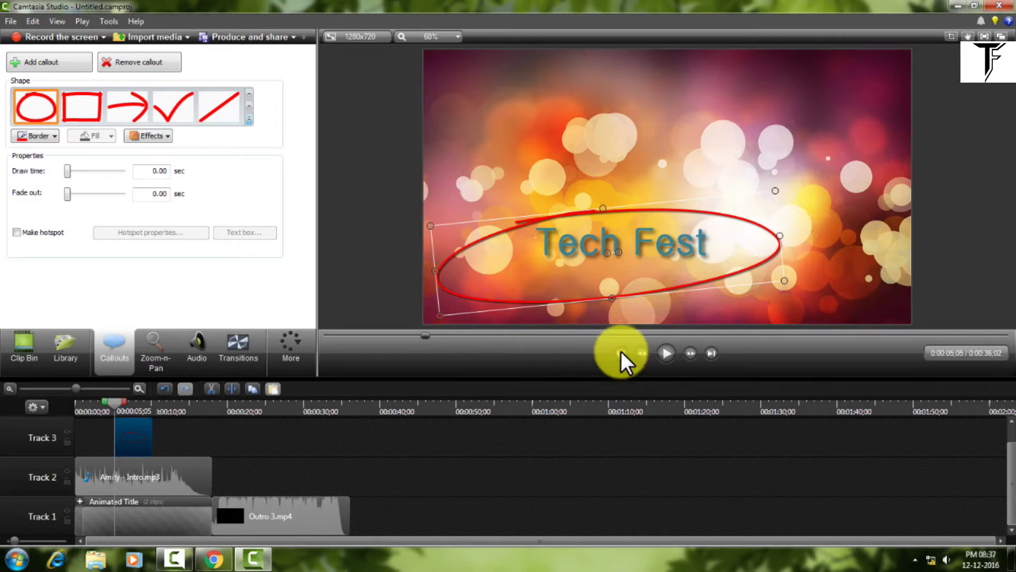
Play the ellipse's appearance from just before its start, and set its draw time to 5.00 seconds
left_click_drag(426, 335, 355, 345)
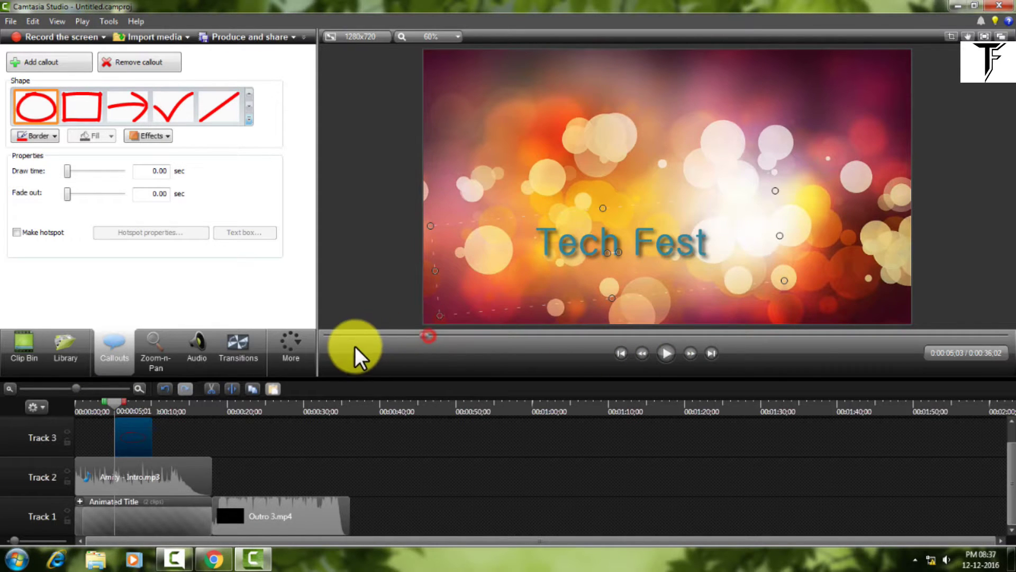
left_click(668, 354)
left_click_drag(73, 171, 138, 180)
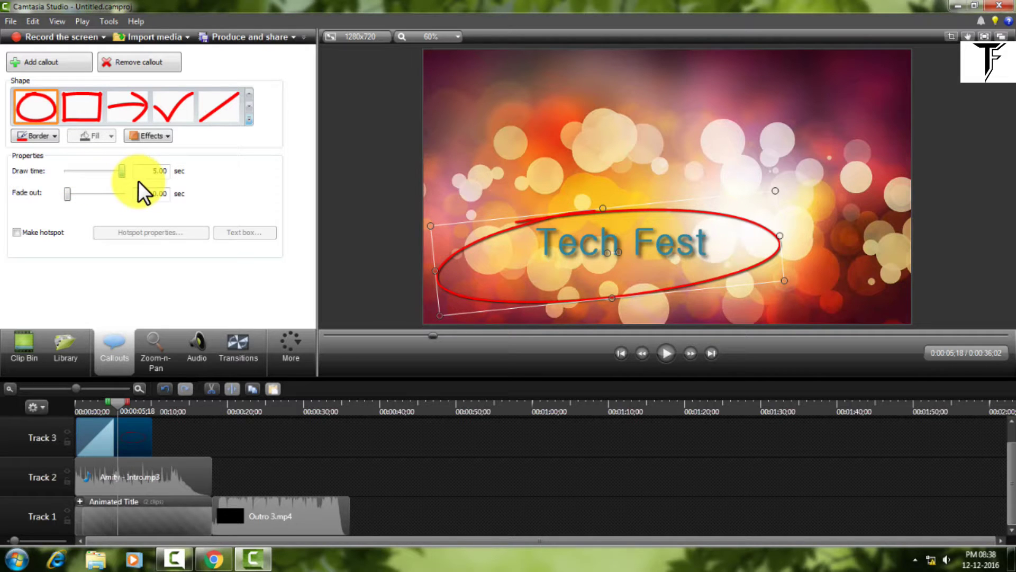
Play the video from the beginning to review the ellipse being drawn around the Tech Fest text
left_click_drag(120, 402, 57, 402)
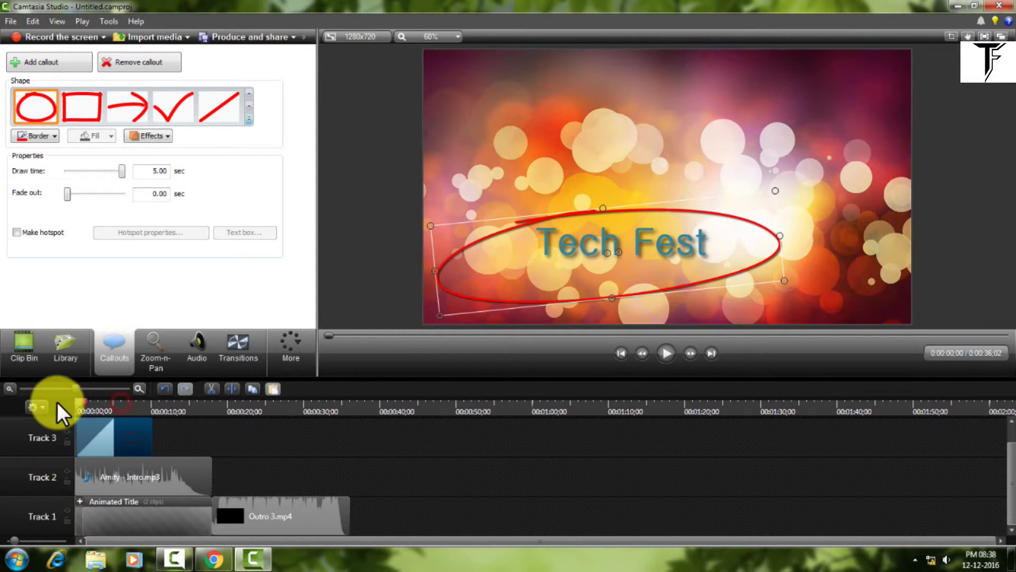
left_click(662, 357)
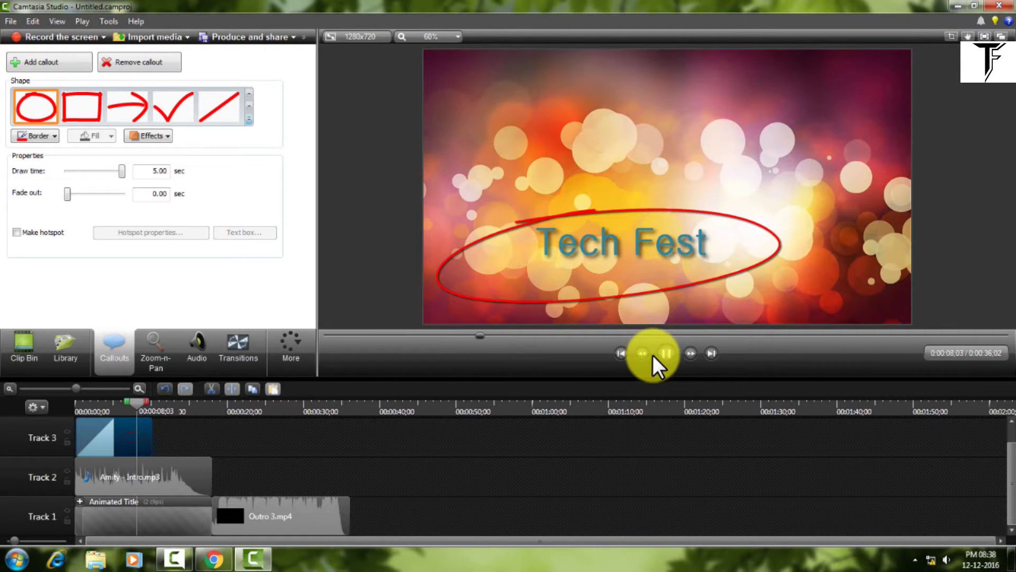
left_click(668, 354)
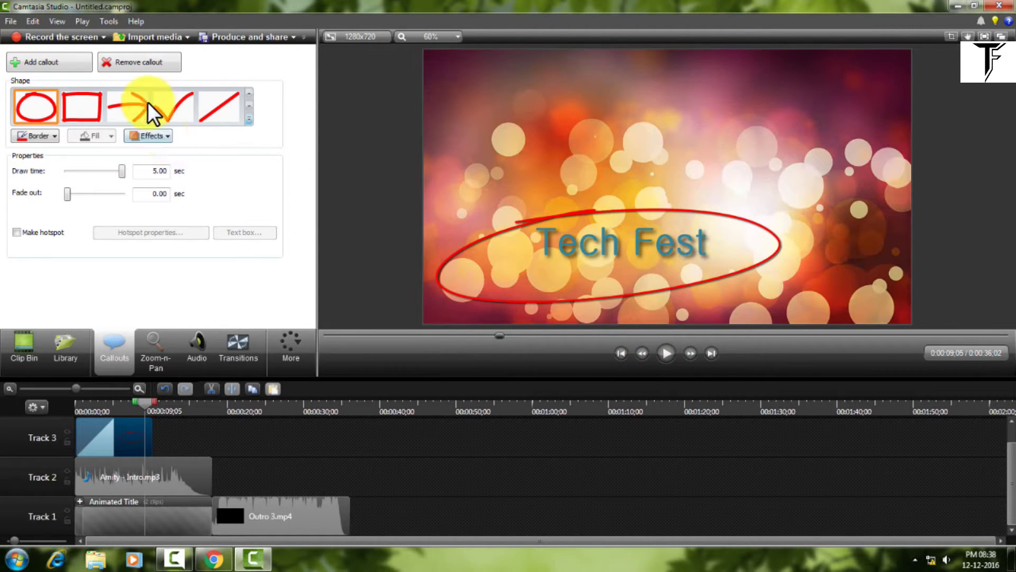
Remove the Sketch Motion ellipse callout from Track 3, leaving only the Tech Fest title in the frame
left_click(141, 59)
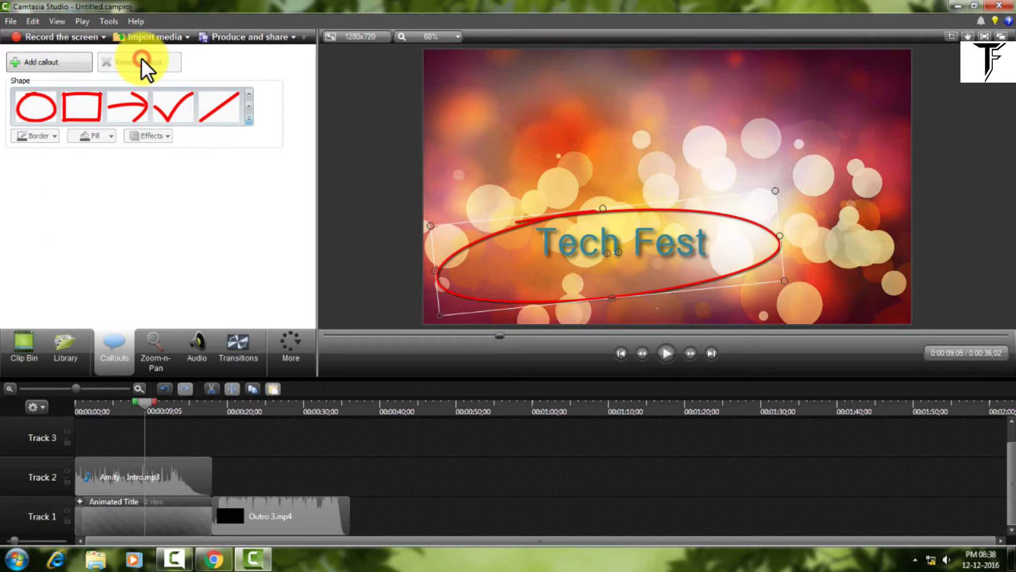
left_click(586, 287)
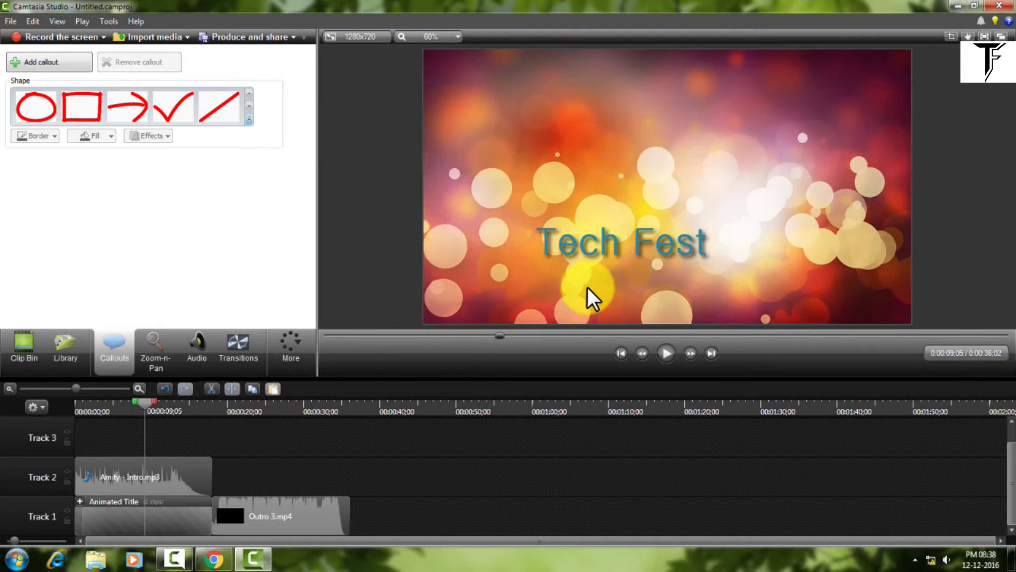
key("ctrl+z")
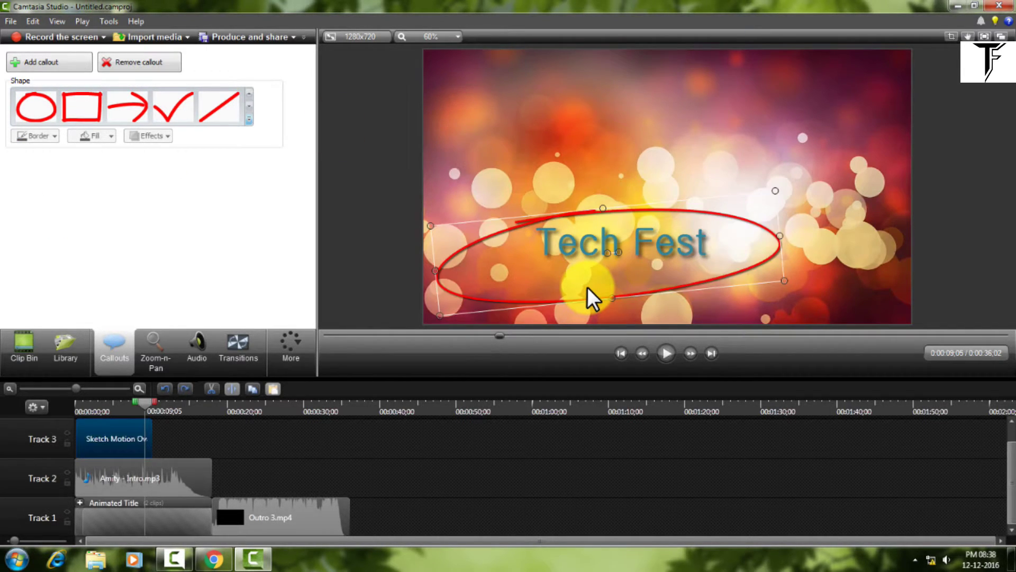
left_click(114, 355)
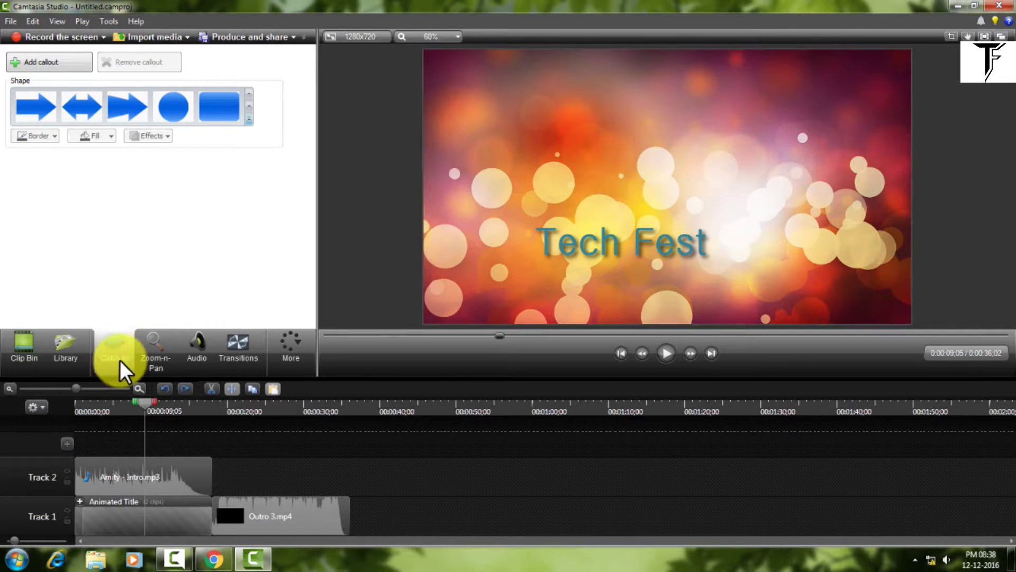
Open the Zoom-n-Pan settings and park the playhead at 0:00:26;08, on the outro's "Remember to: like & share the video" card
left_click(154, 351)
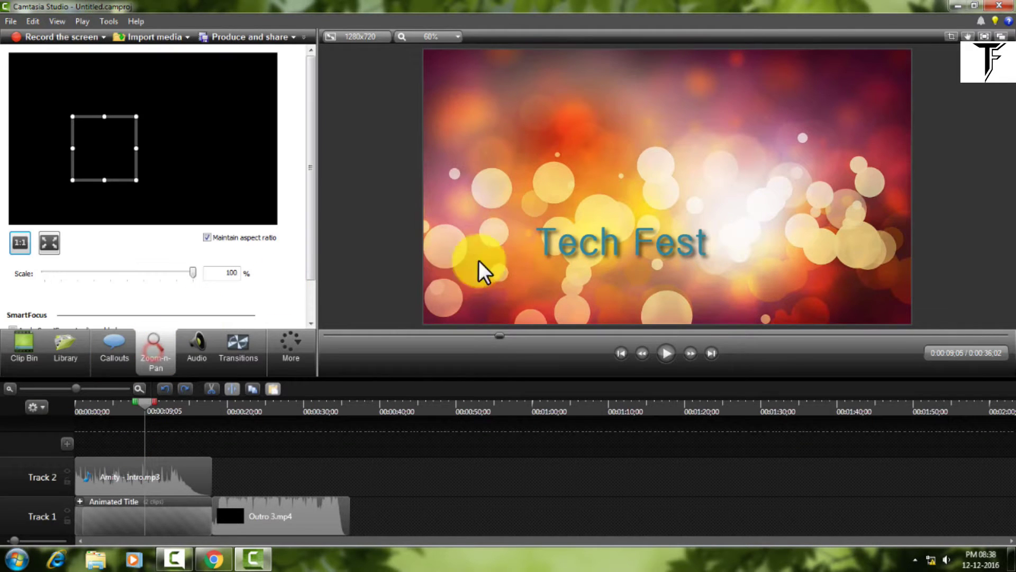
left_click(110, 354)
left_click(157, 358)
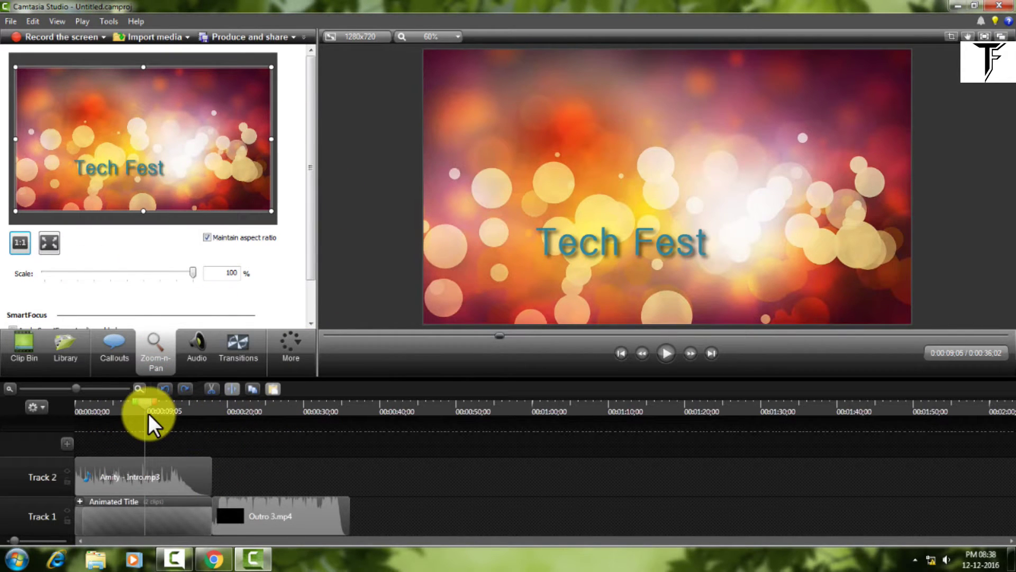
left_click_drag(147, 404, 238, 408)
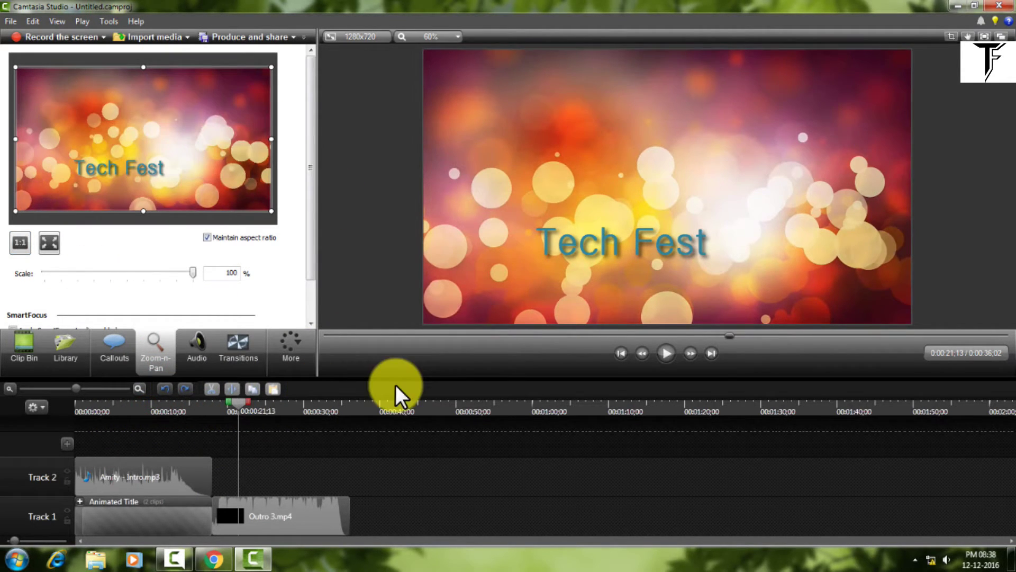
left_click(665, 352)
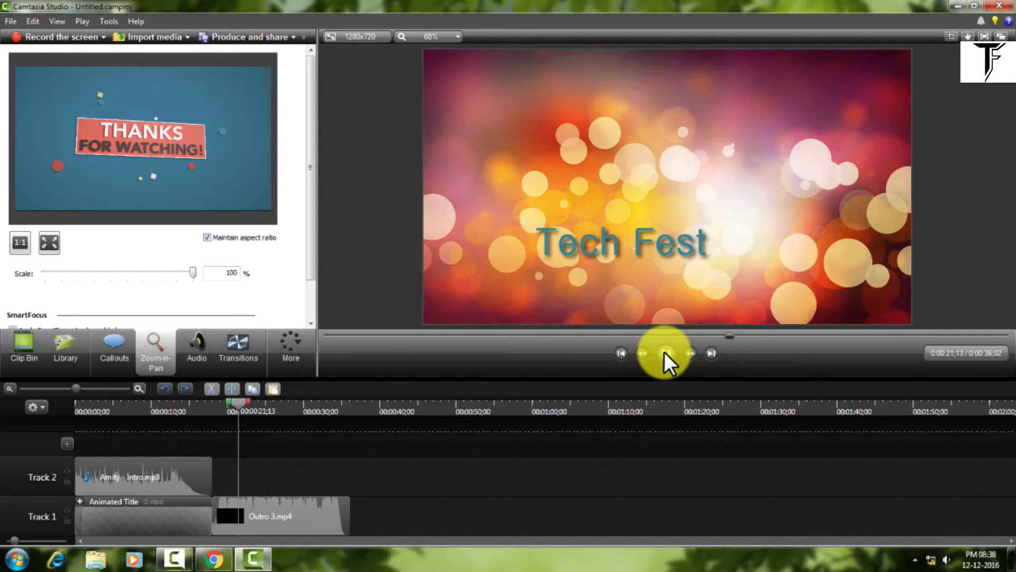
left_click_drag(728, 334, 609, 343)
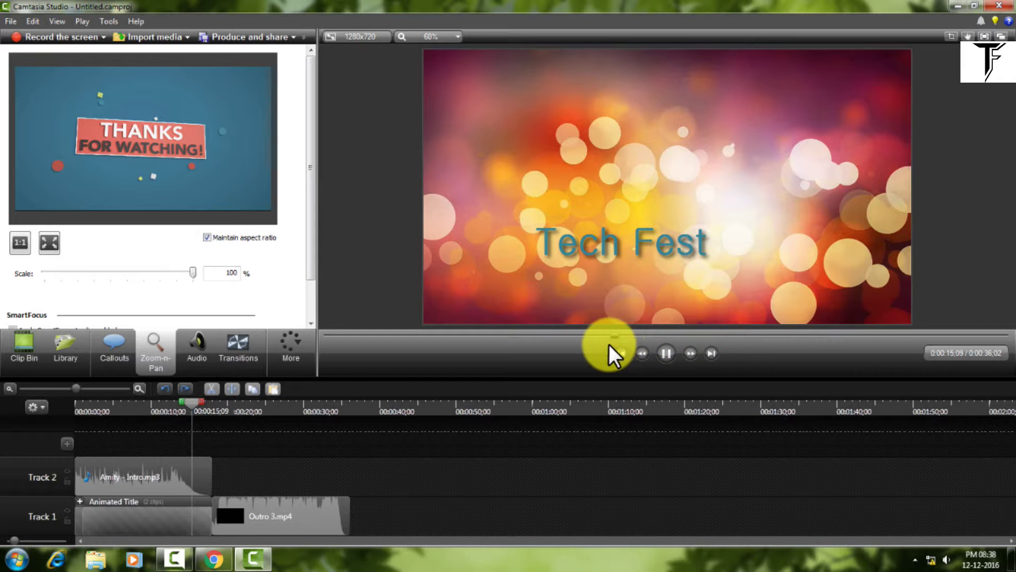
left_click(666, 354)
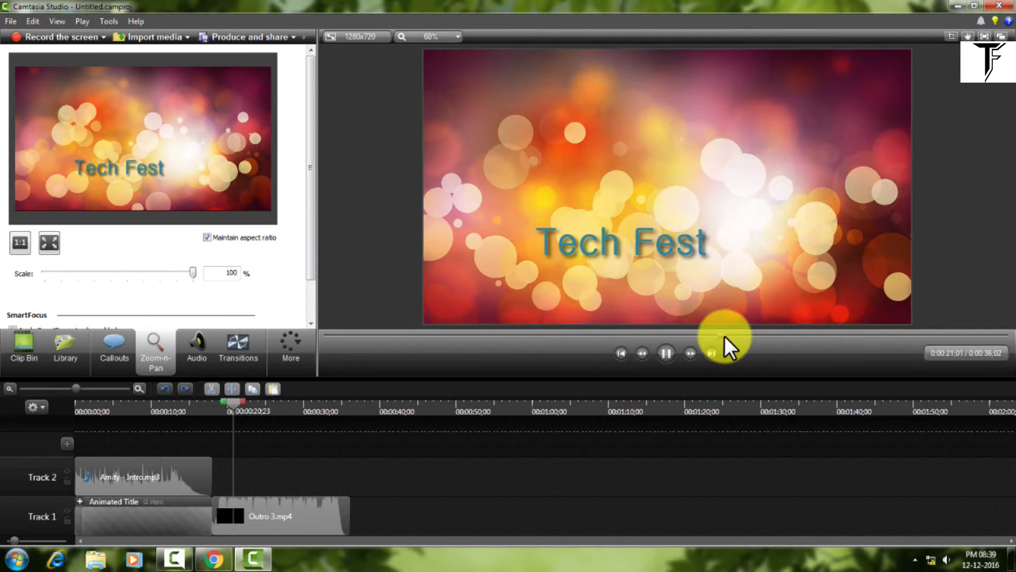
left_click_drag(741, 335, 793, 335)
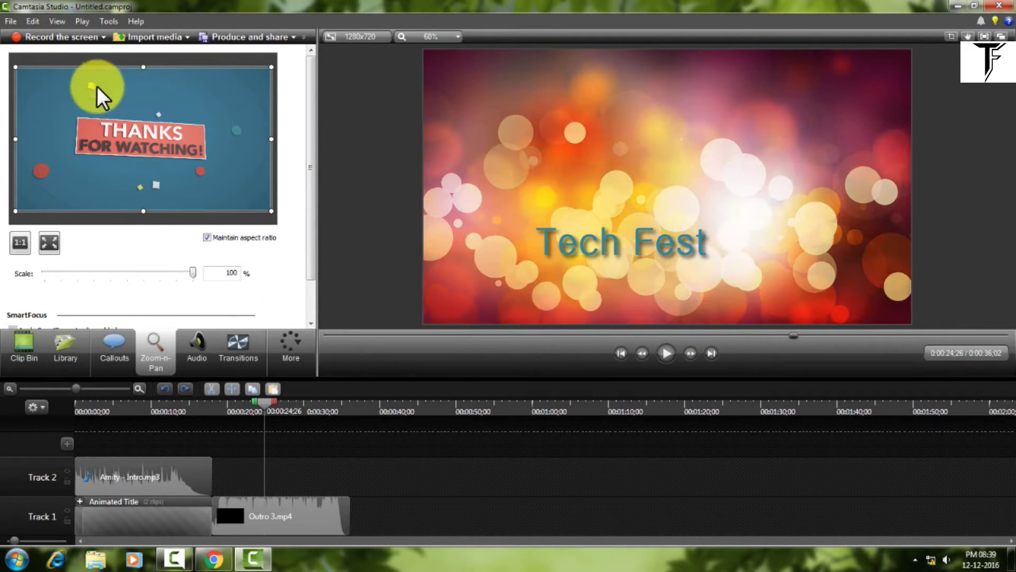
key("space")
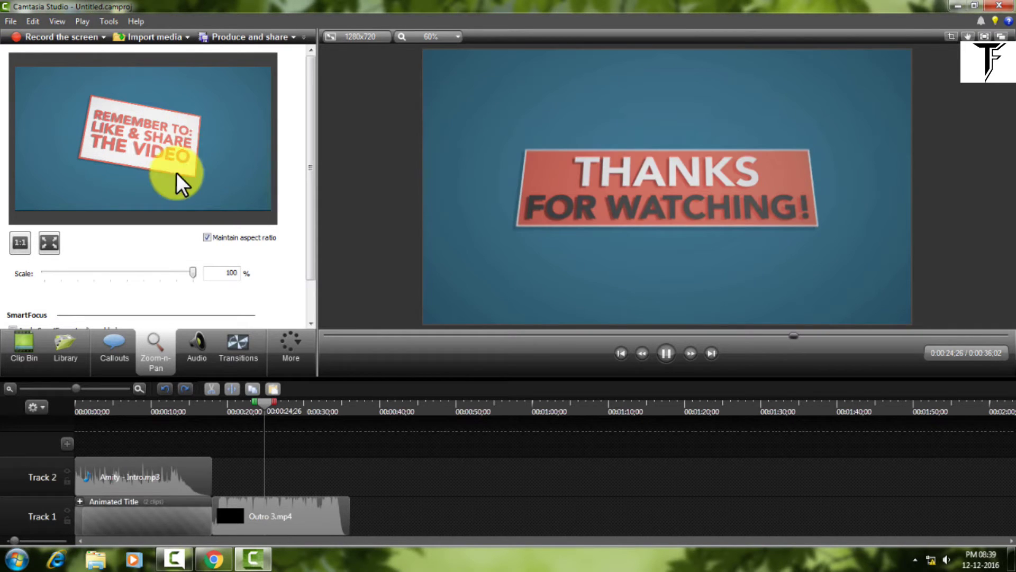
left_click(667, 353)
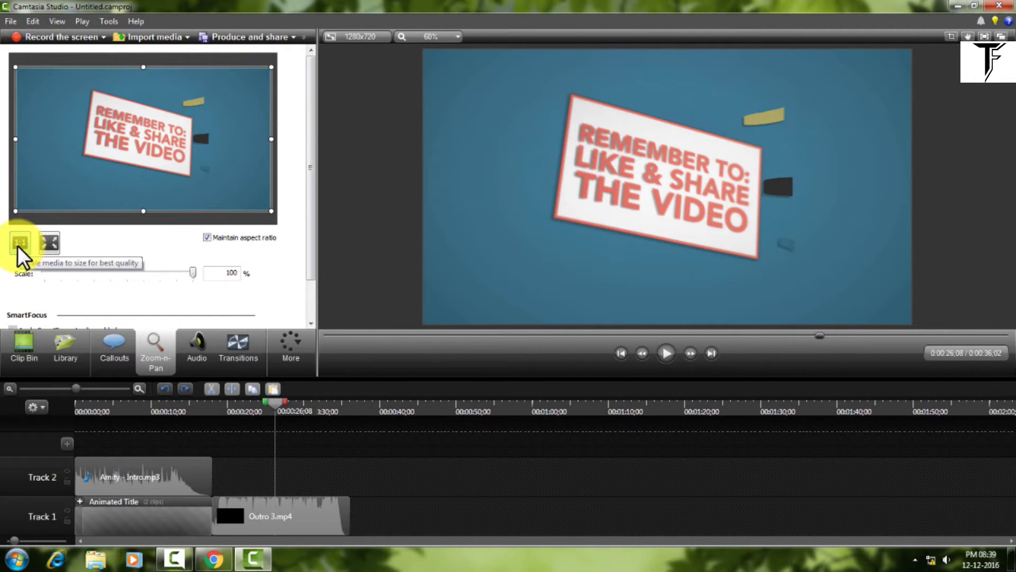
Add a zoom to Outro 3.mp4 at the playhead, shrinking and positioning the zoom frame around the like-and-share card at 166% scale
left_click(16, 210)
left_click_drag(16, 211, 90, 170)
mouse_move(181, 136)
left_mouse_down()
mouse_move(199, 136)
mouse_move(190, 135)
left_mouse_up()
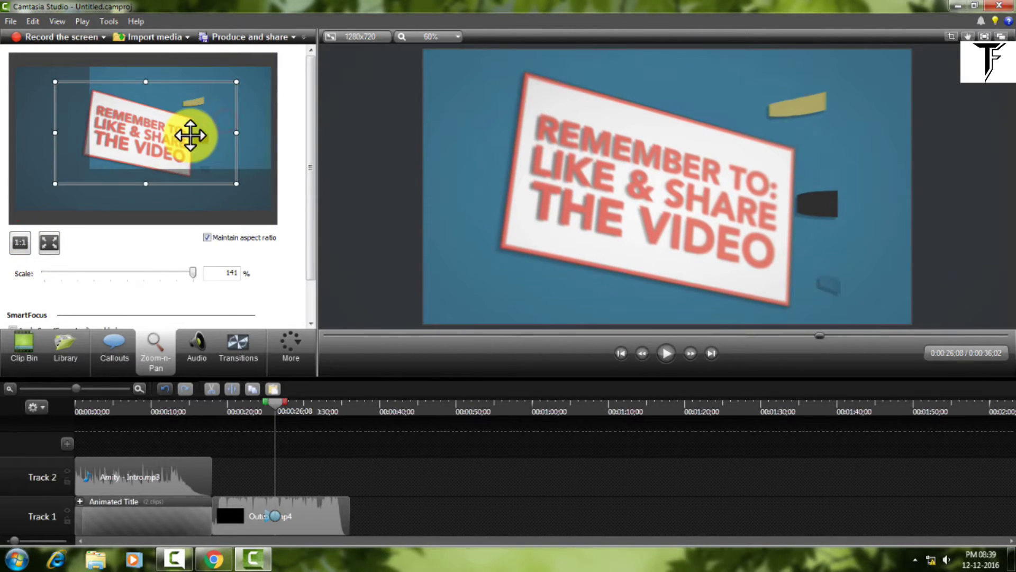
left_click_drag(236, 183, 206, 149)
left_click_drag(141, 113, 174, 131)
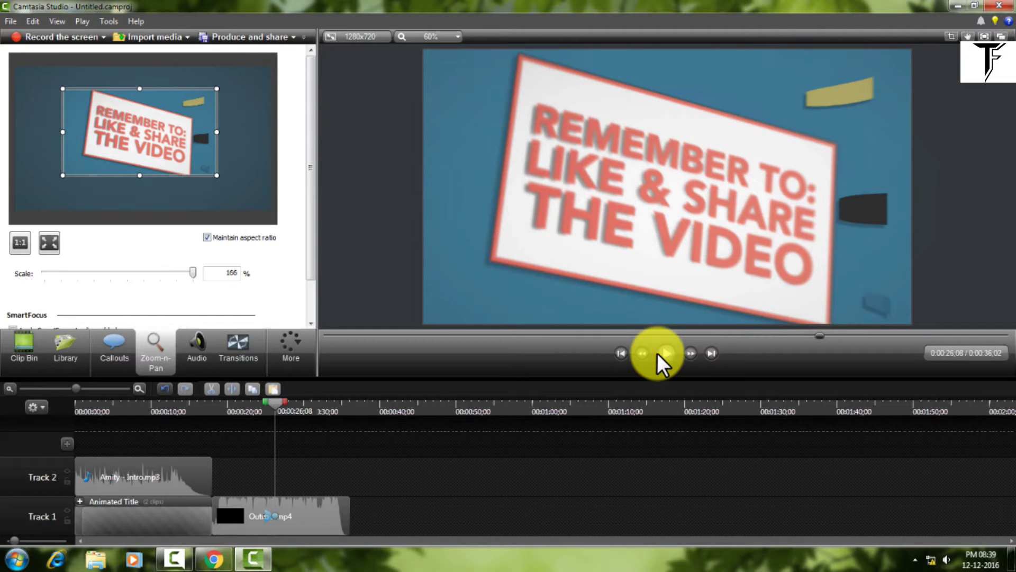
Play the zoomed outro up to the Subscribe card and add a zoom back out to 100% scale at 0:00:32;22
left_click(665, 357)
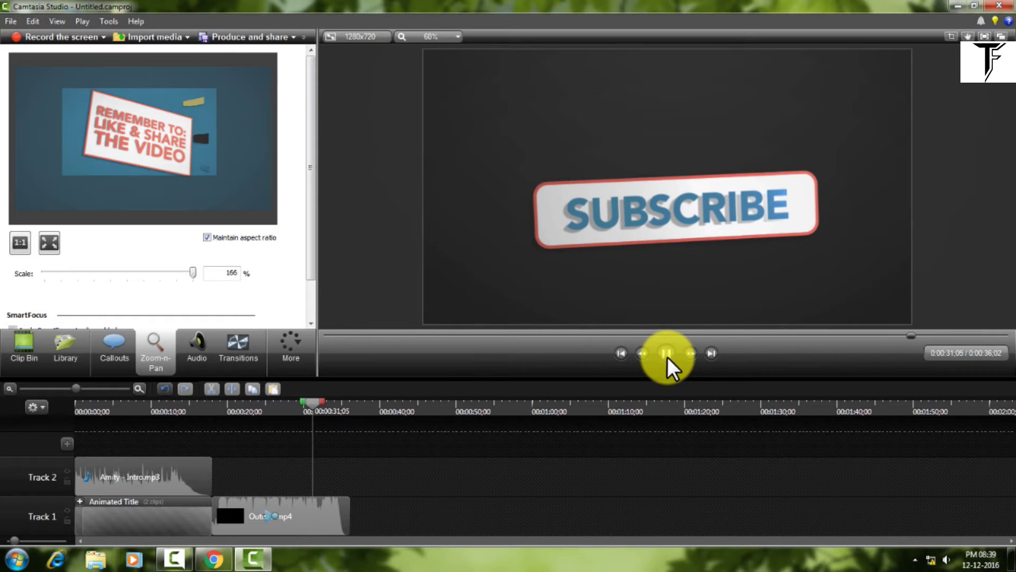
left_click(666, 351)
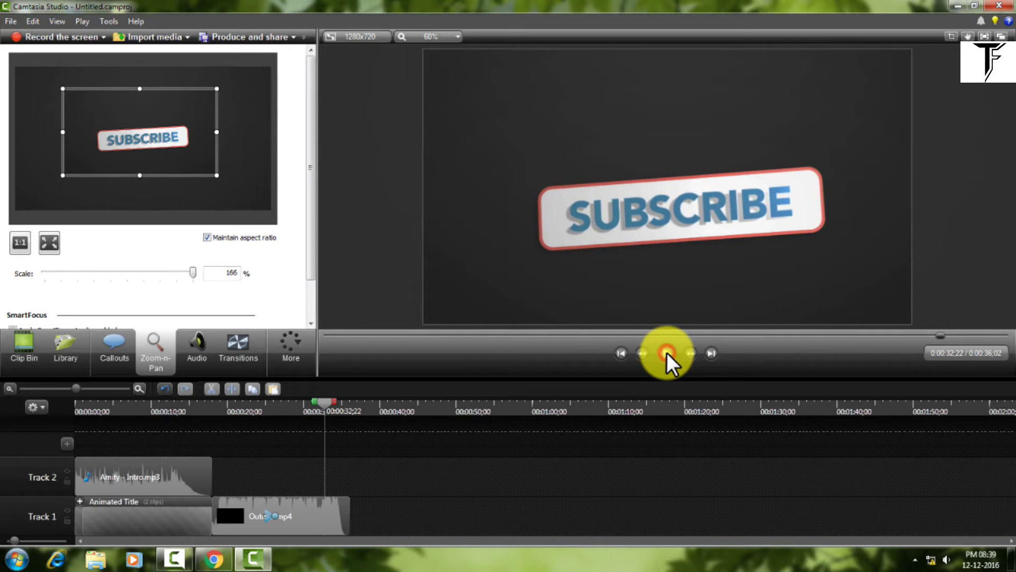
left_click(20, 243)
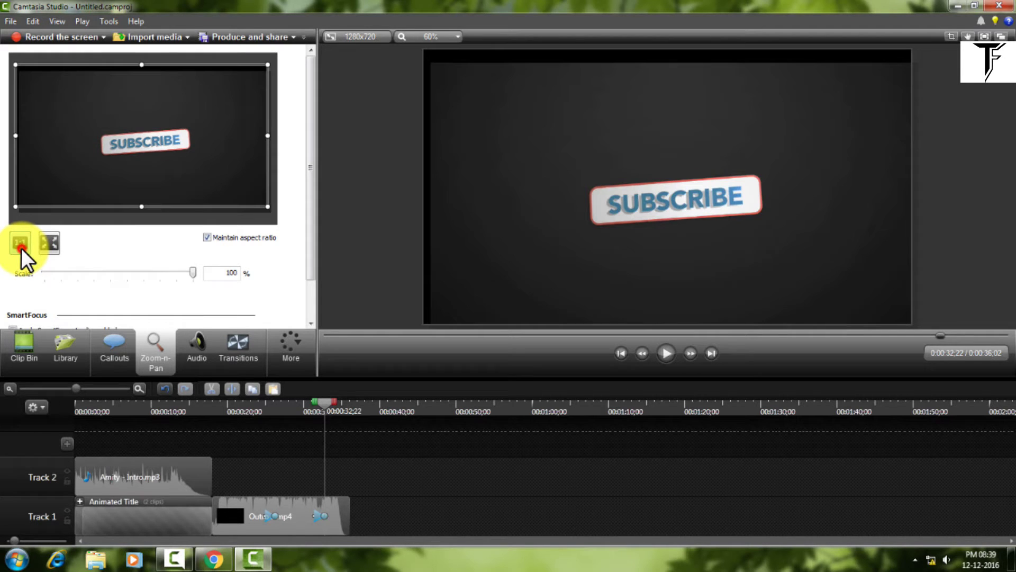